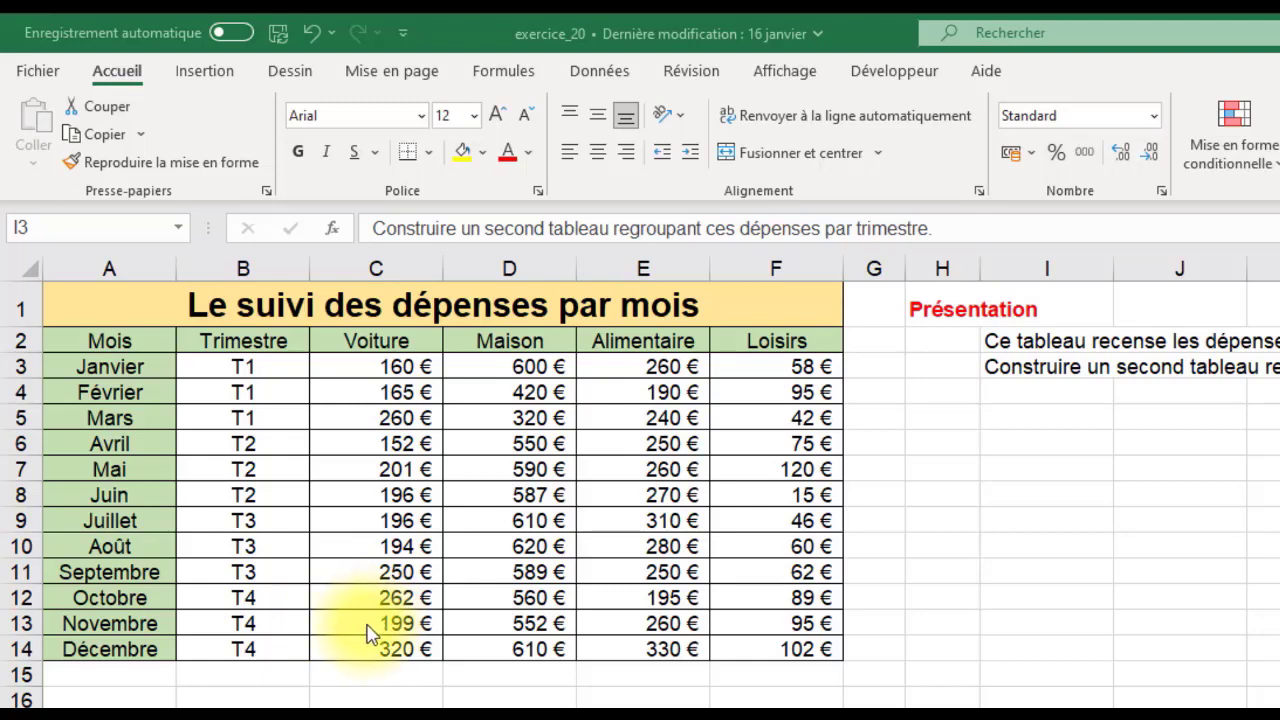
- Copy the merged title "Le suivi des dépenses par mois" from A1 into cell A16 below the monthly table
{"action": "left_click", "coordinate": [129, 299]}
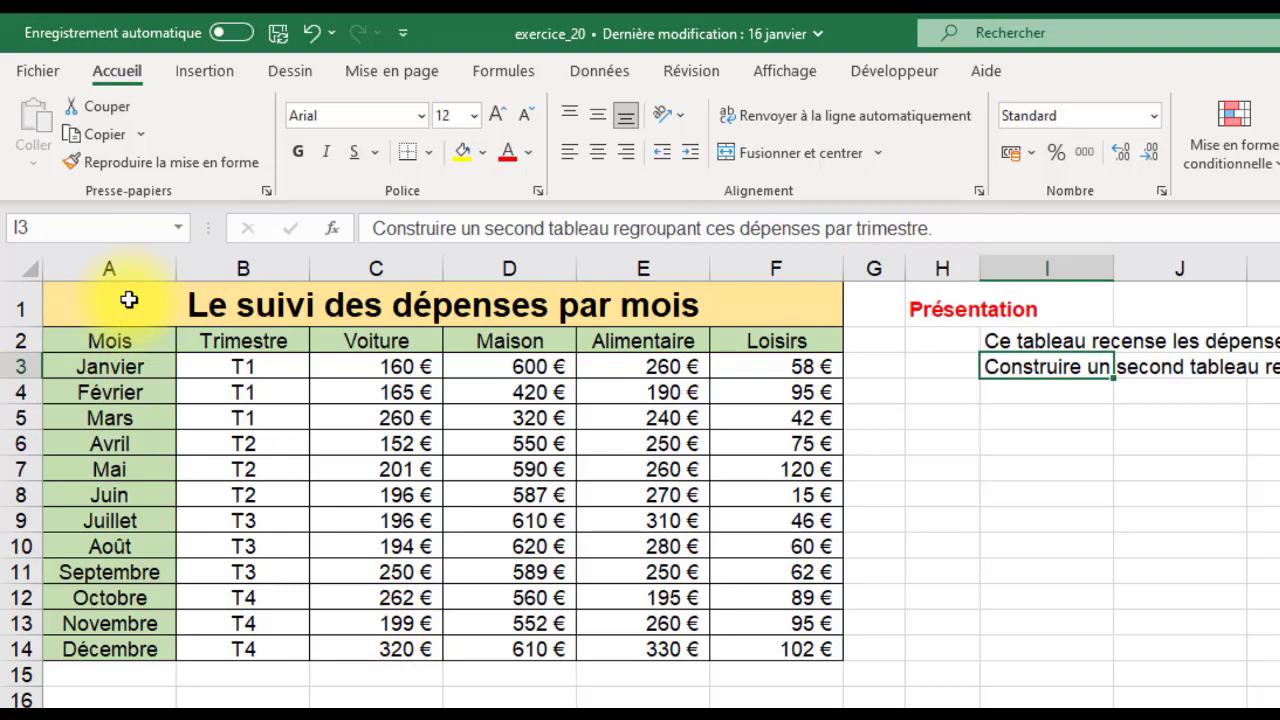
{"action": "left_click", "coordinate": [128, 302]}
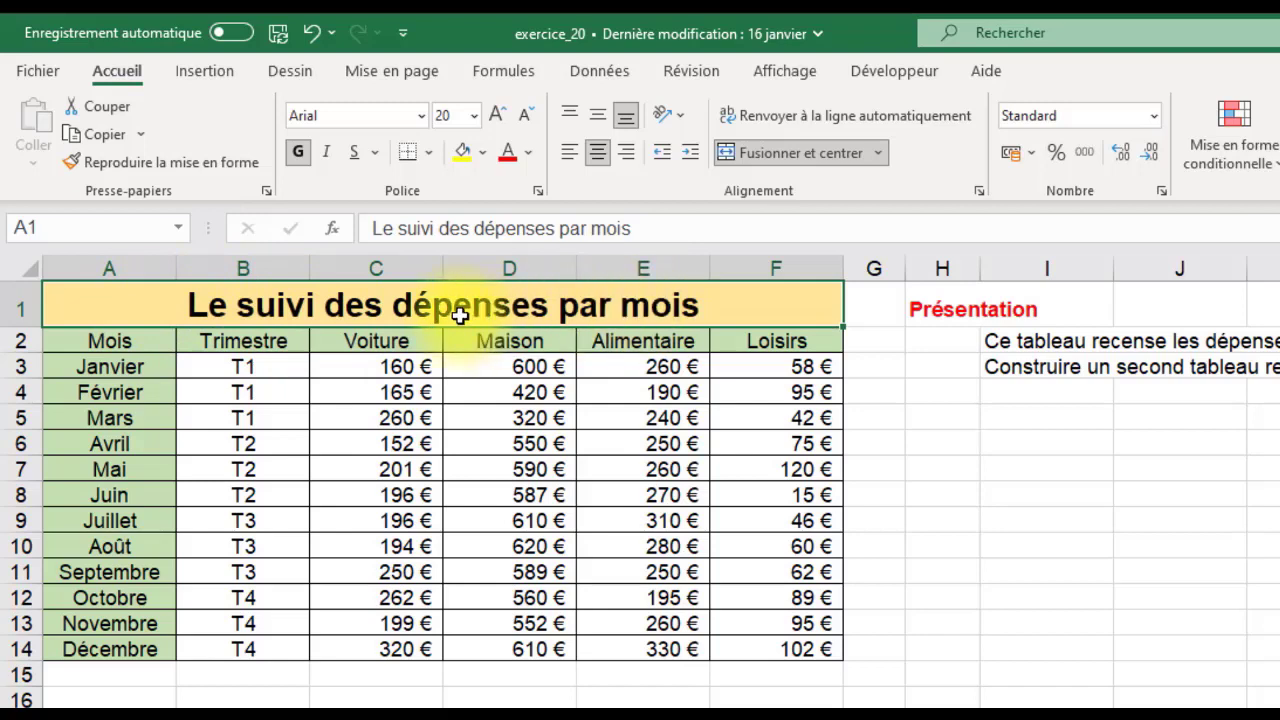
{"action": "key", "text": "ctrl+c"}
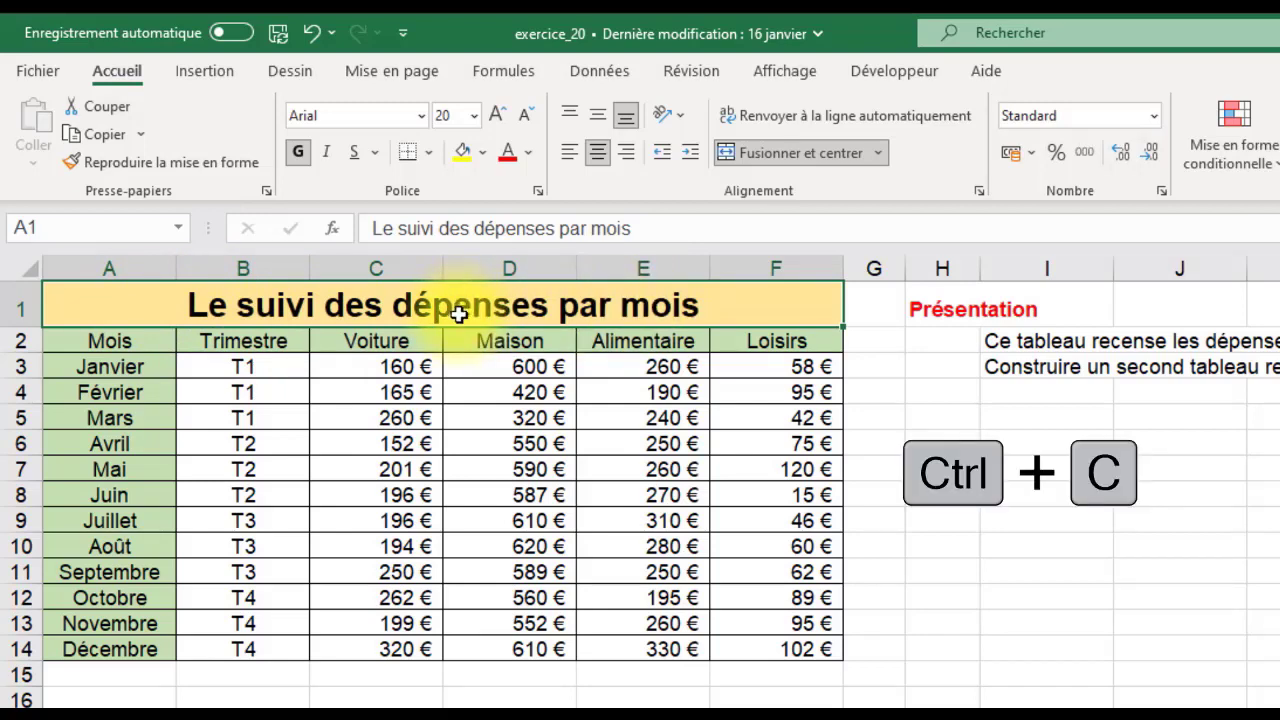
{"action": "key", "text": "ctrl+c"}
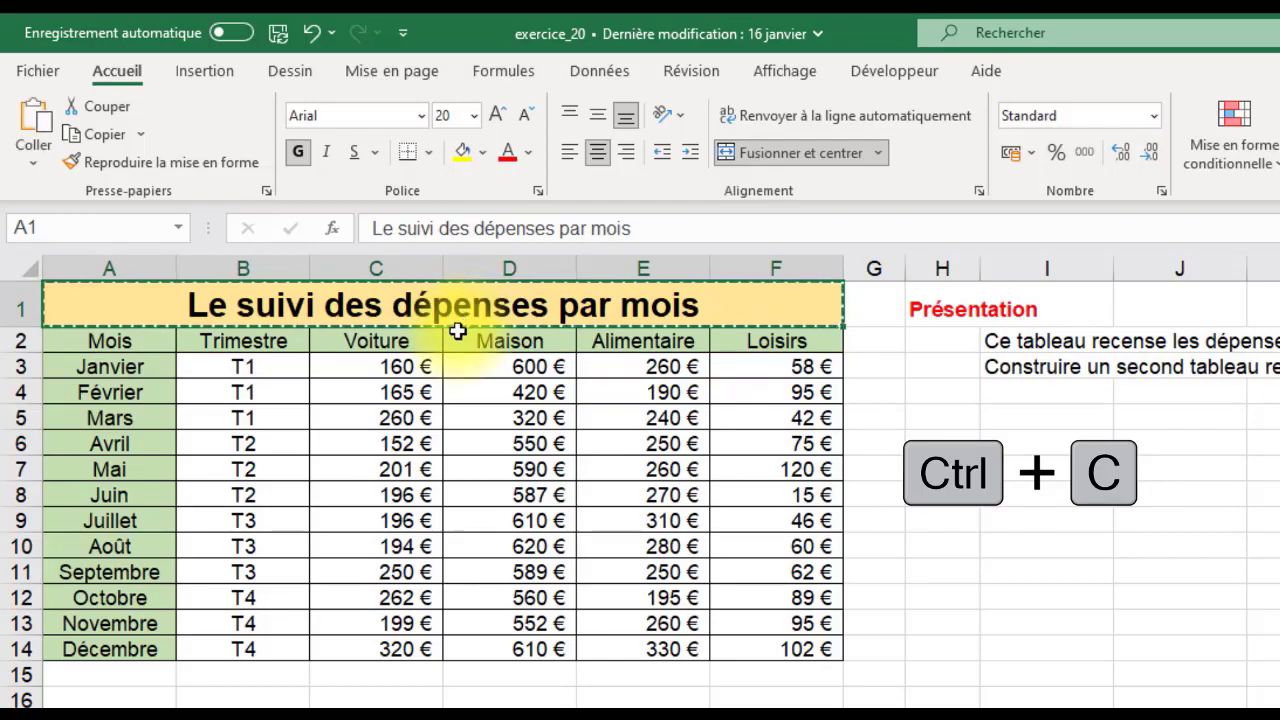
{"action": "left_click", "coordinate": [120, 702]}
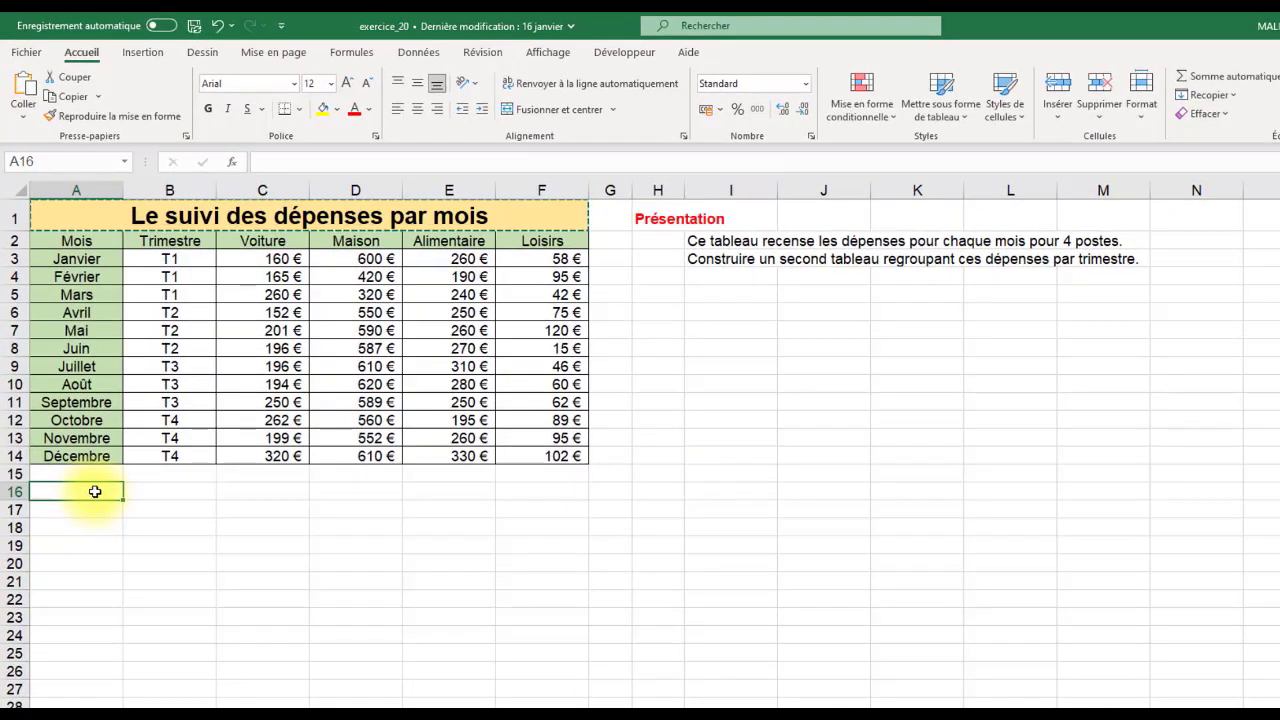
{"action": "key", "text": "ctrl+v"}
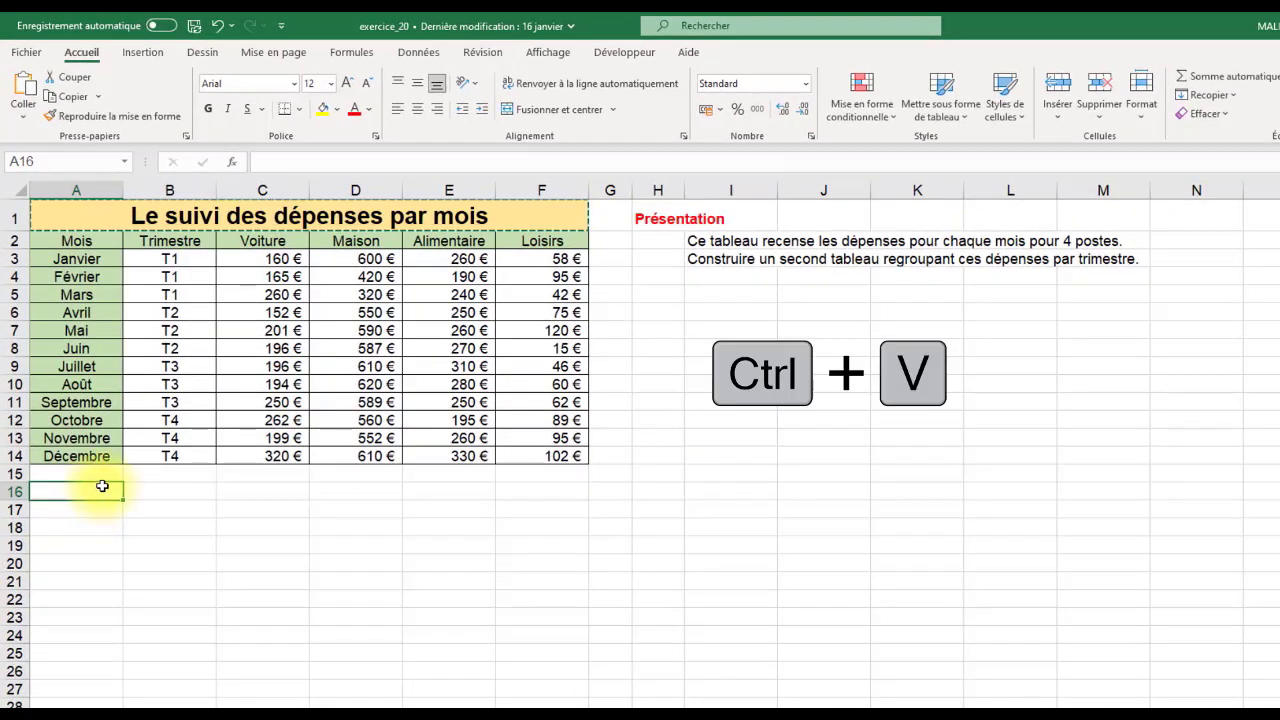
{"action": "key", "text": "ctrl+v"}
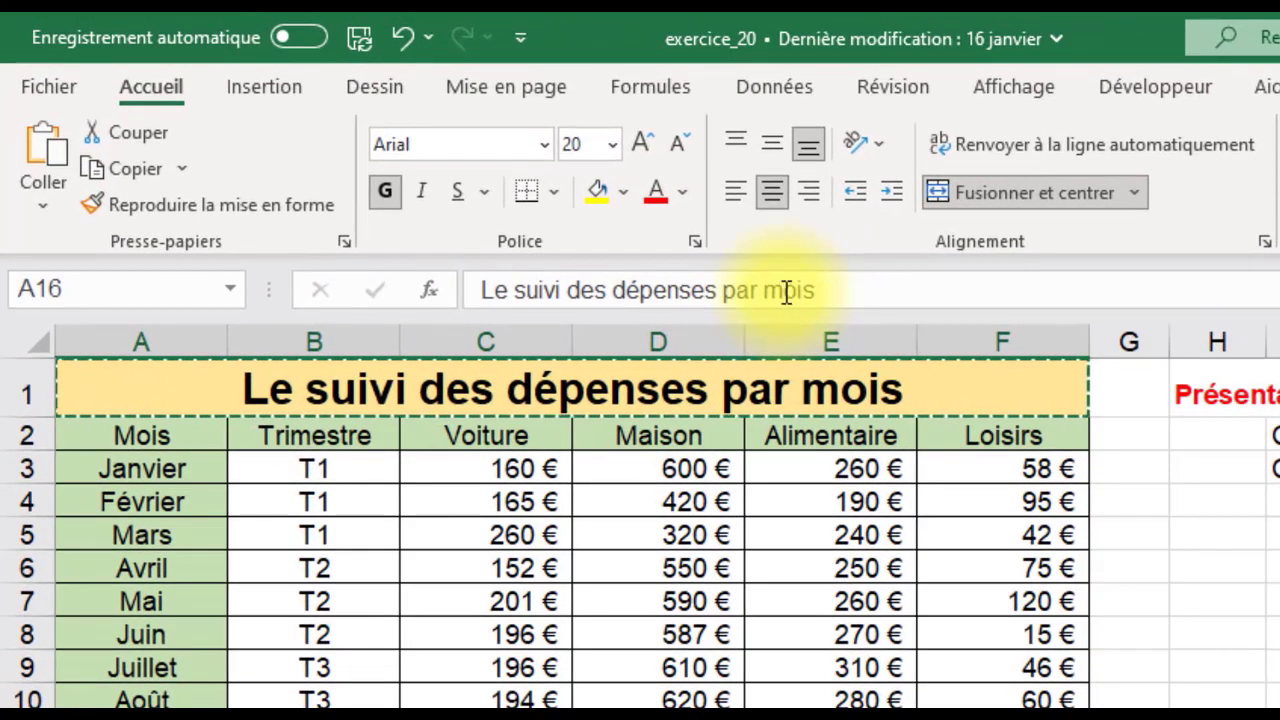
- Change the title in A16 to read "Le suivi des dépenses par trimestre"
{"action": "double_click", "coordinate": [787, 291]}
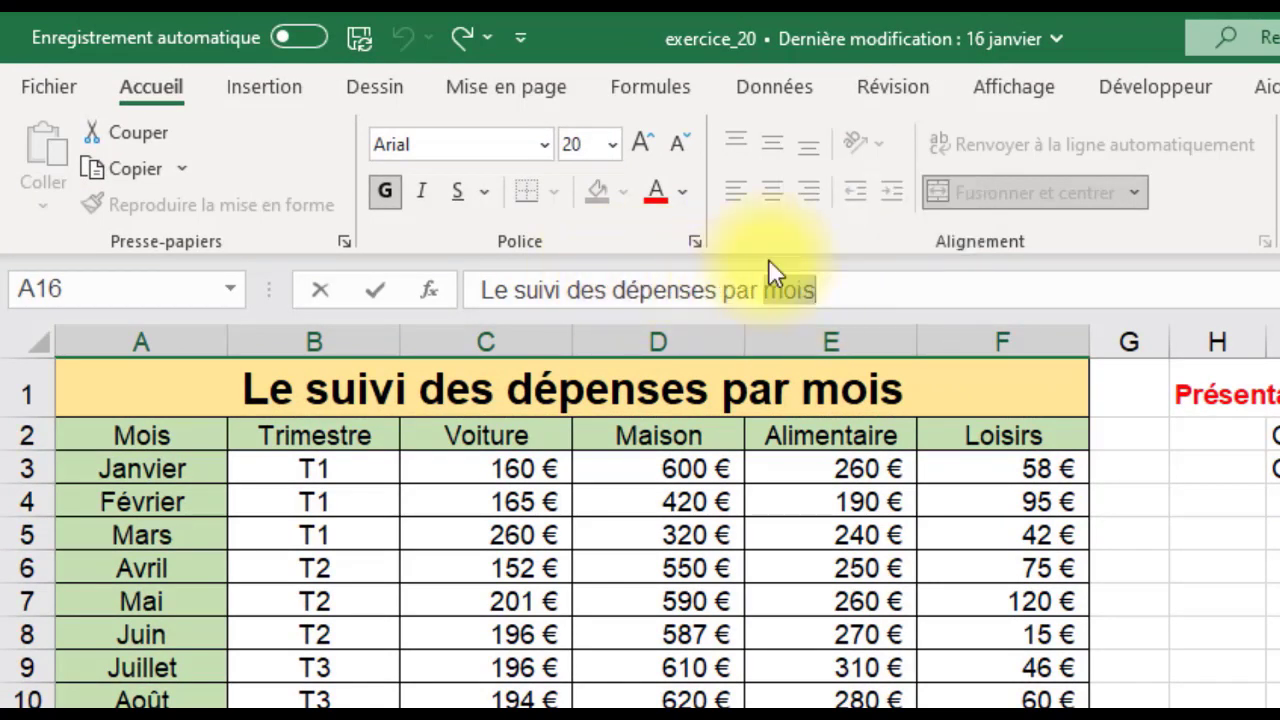
{"action": "type", "text": "trim"}
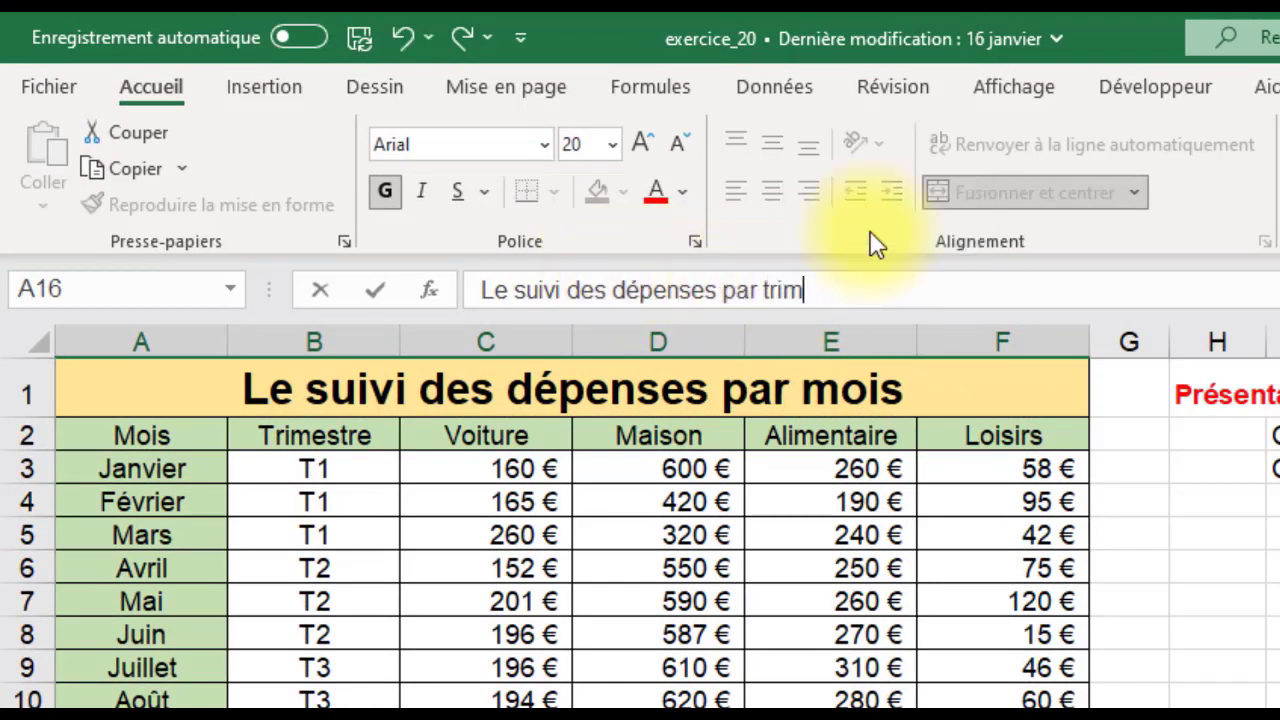
{"action": "type", "text": "estre"}
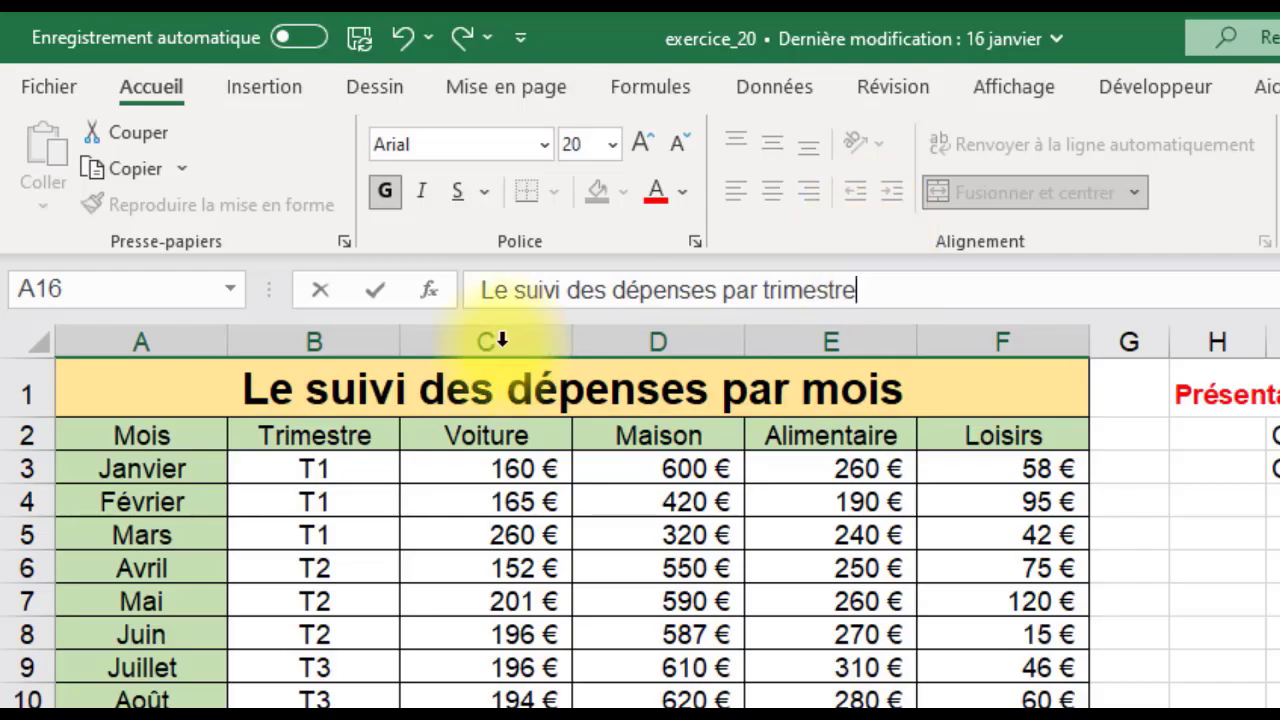
{"action": "left_click", "coordinate": [386, 287]}
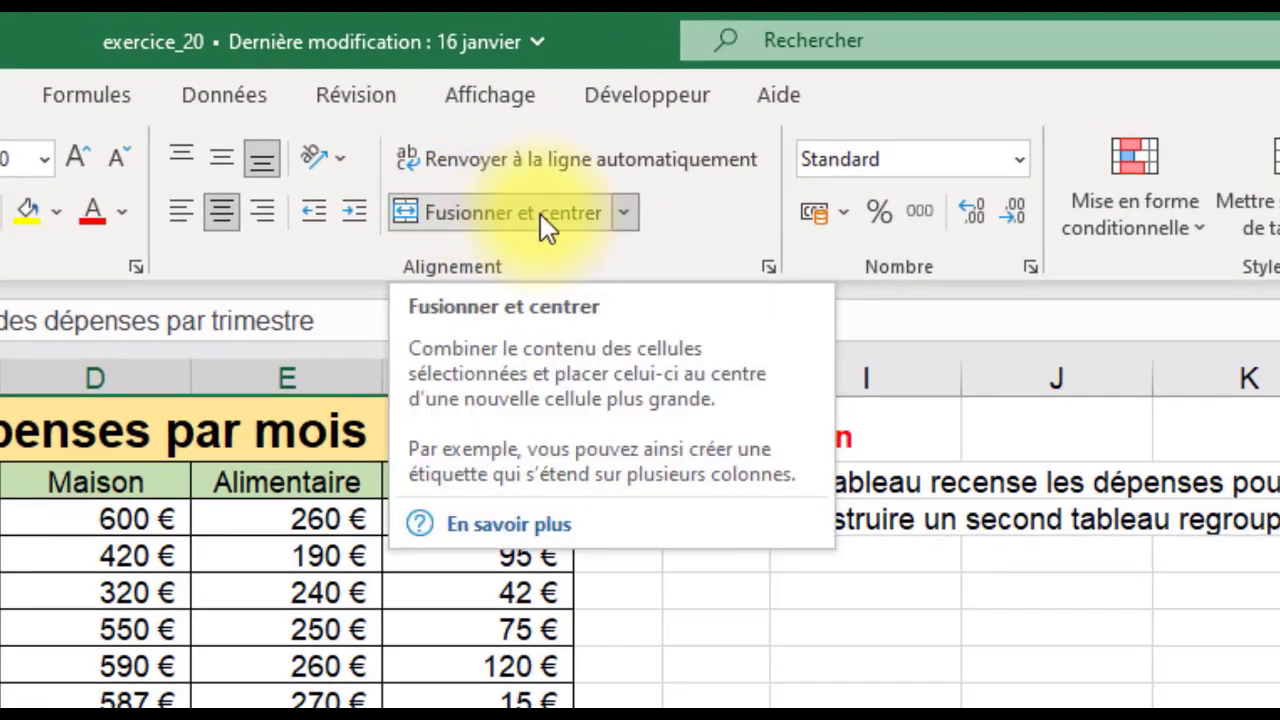
- Unmerge the title in row 16, then merge and center it across A16:E16 only
{"action": "left_click", "coordinate": [621, 213]}
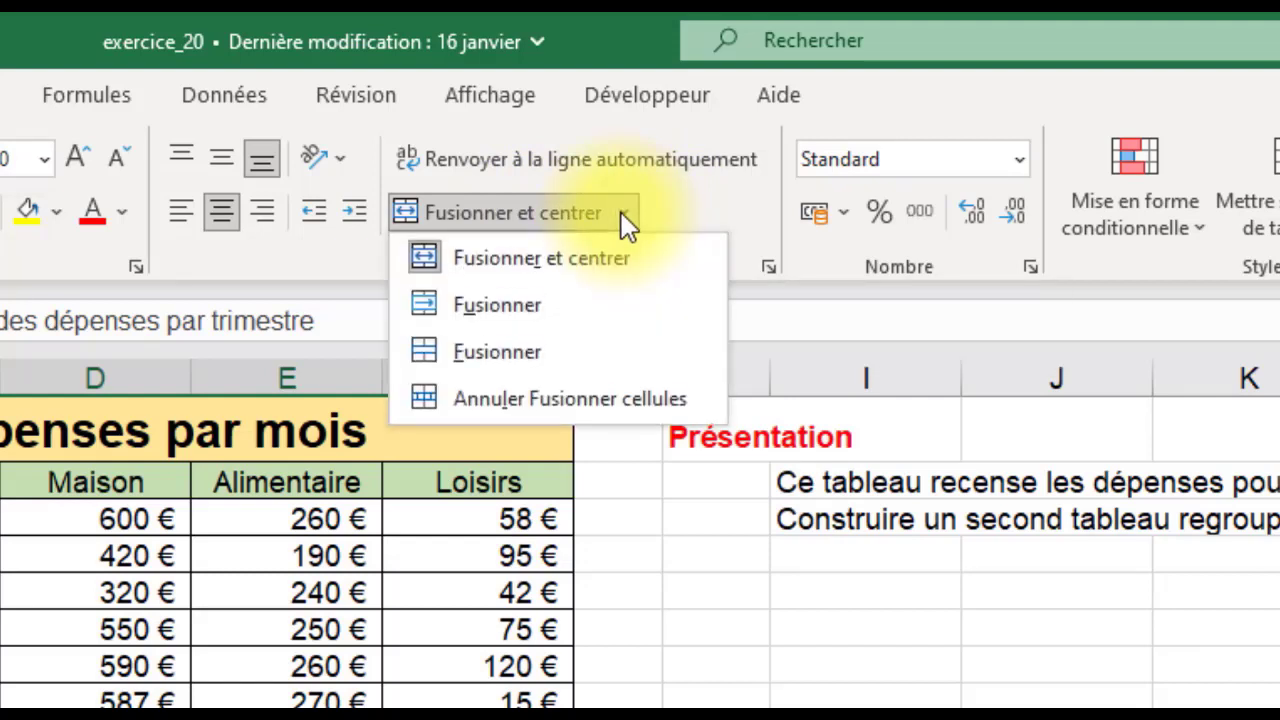
{"action": "left_click", "coordinate": [604, 400]}
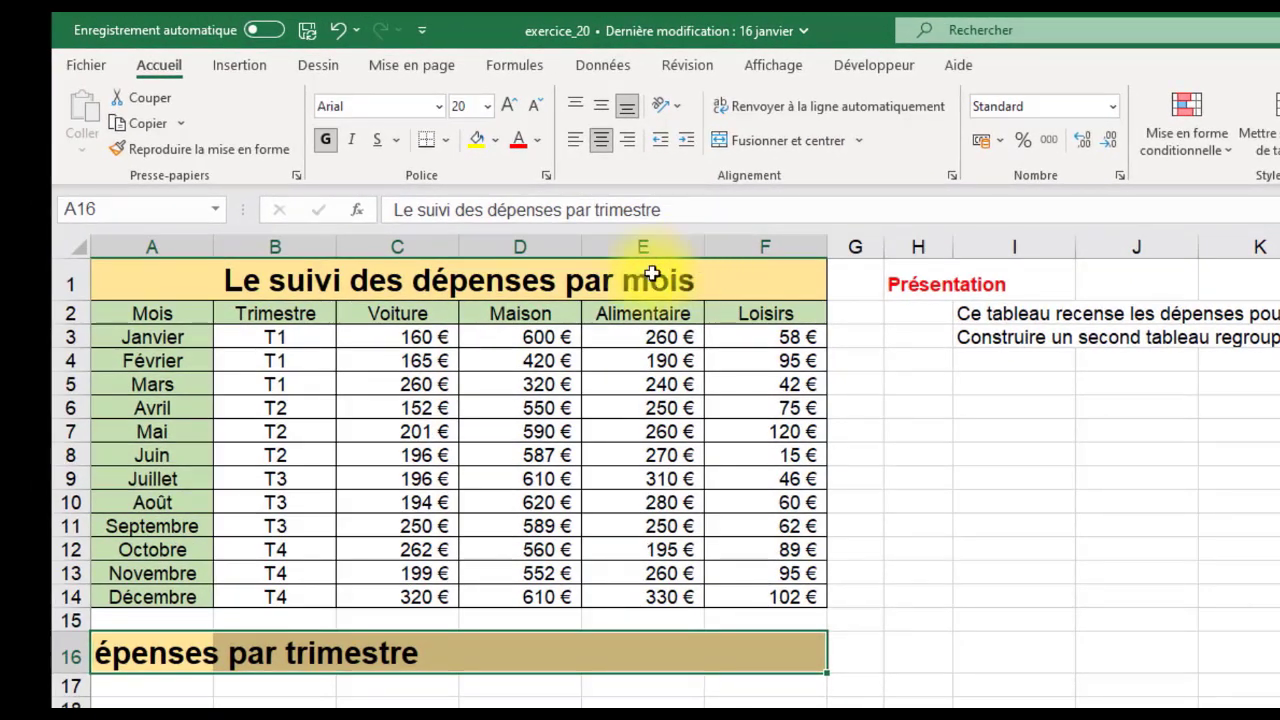
{"action": "left_click", "coordinate": [144, 648]}
{"action": "left_click_drag", "start_coordinate": [144, 648], "coordinate": [644, 648]}
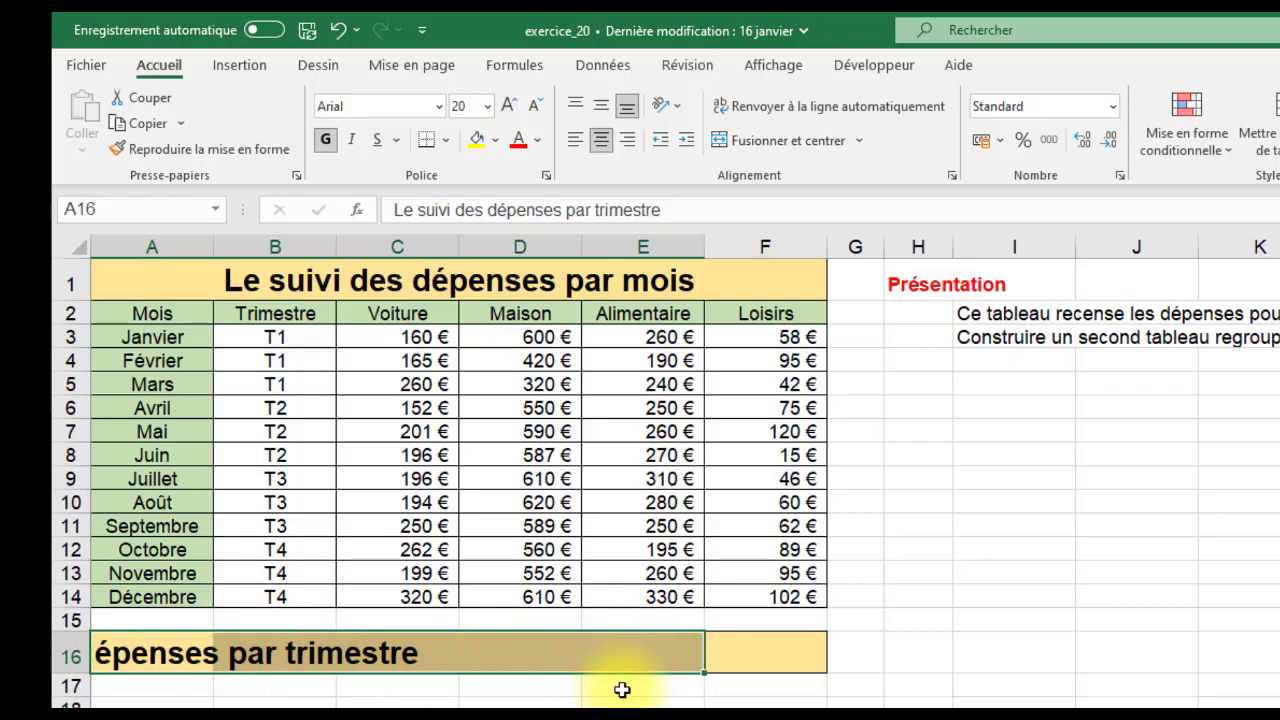
{"action": "left_click", "coordinate": [814, 138]}
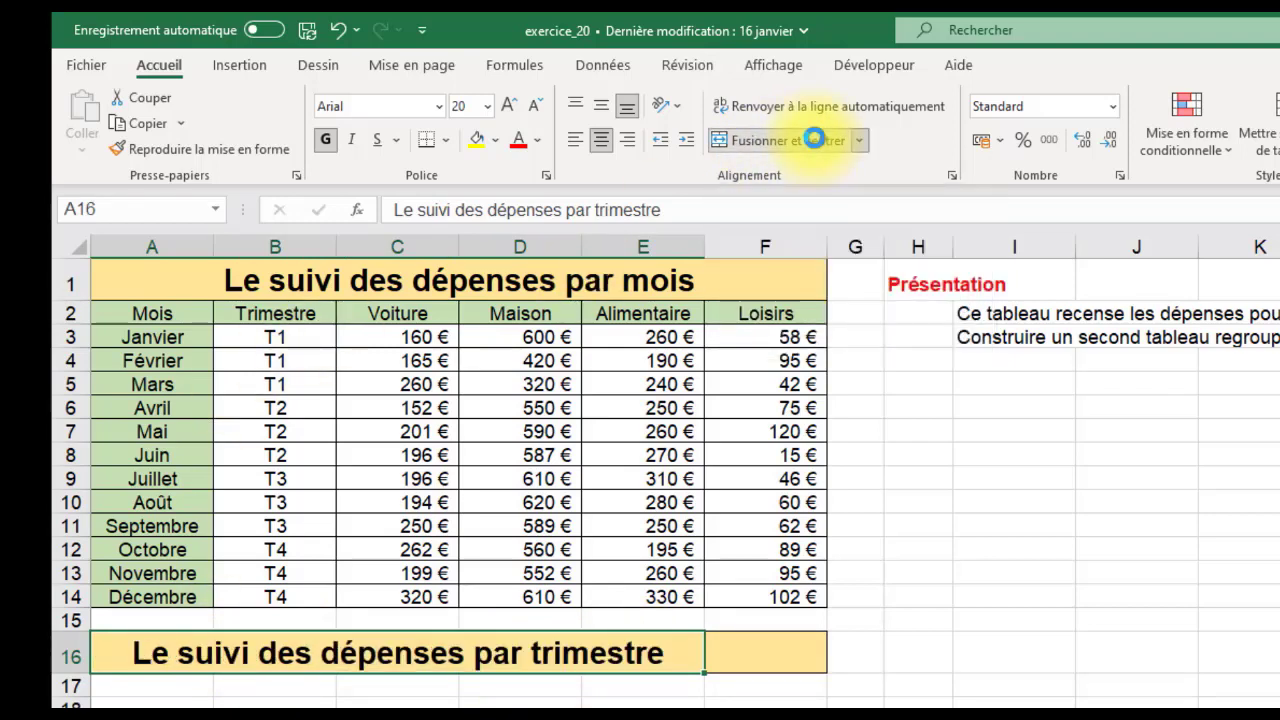
- Clear the leftover formatting from cell F16, beside the quarterly title
{"action": "left_click", "coordinate": [757, 651]}
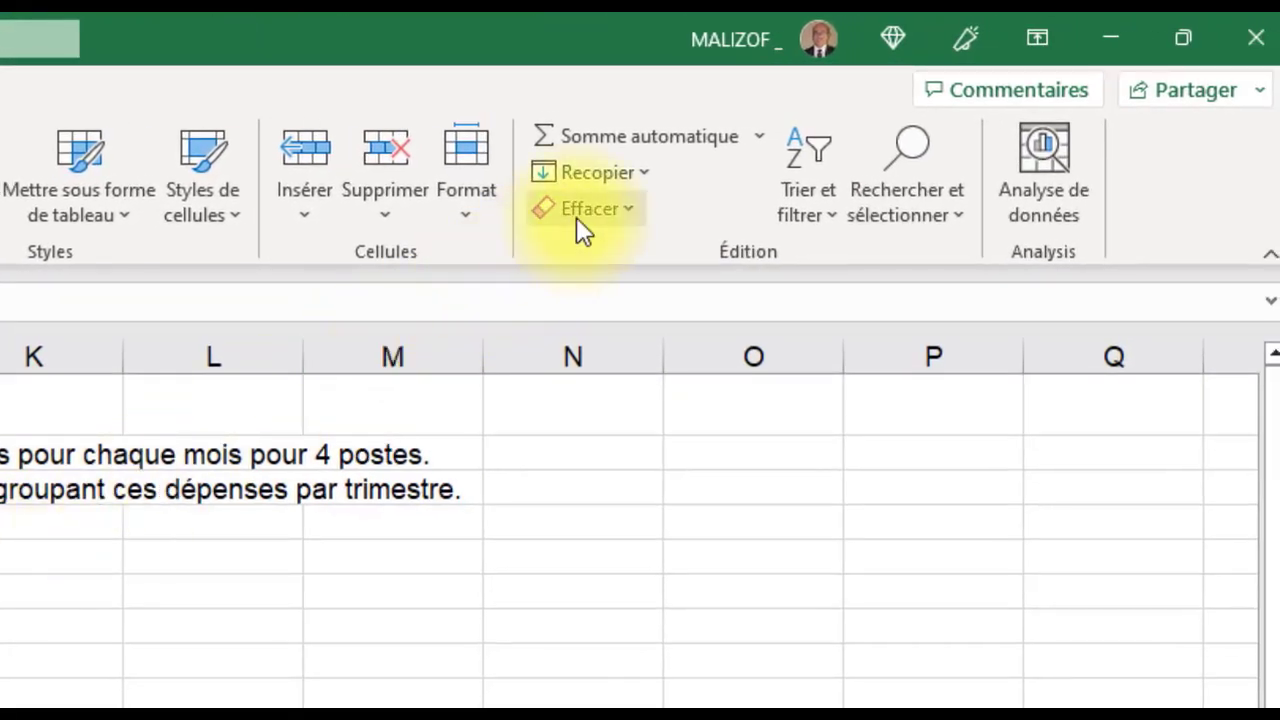
{"action": "left_click", "coordinate": [633, 209]}
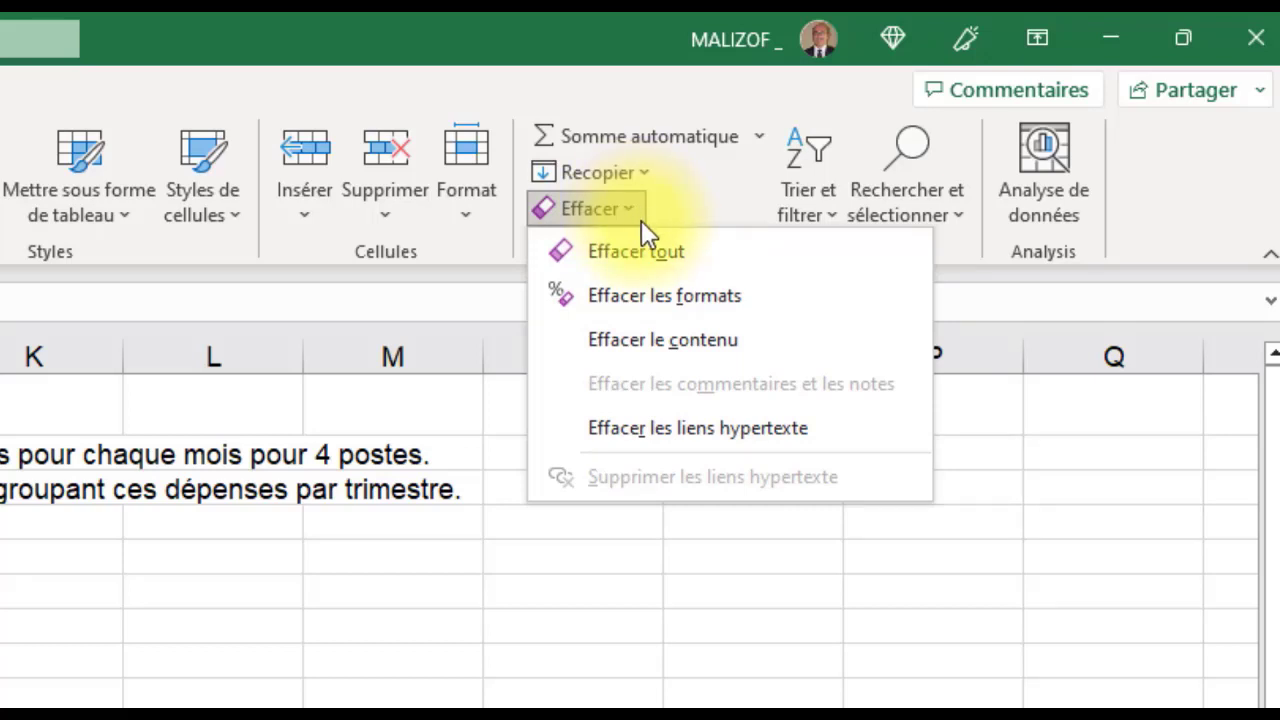
{"action": "left_click", "coordinate": [660, 296]}
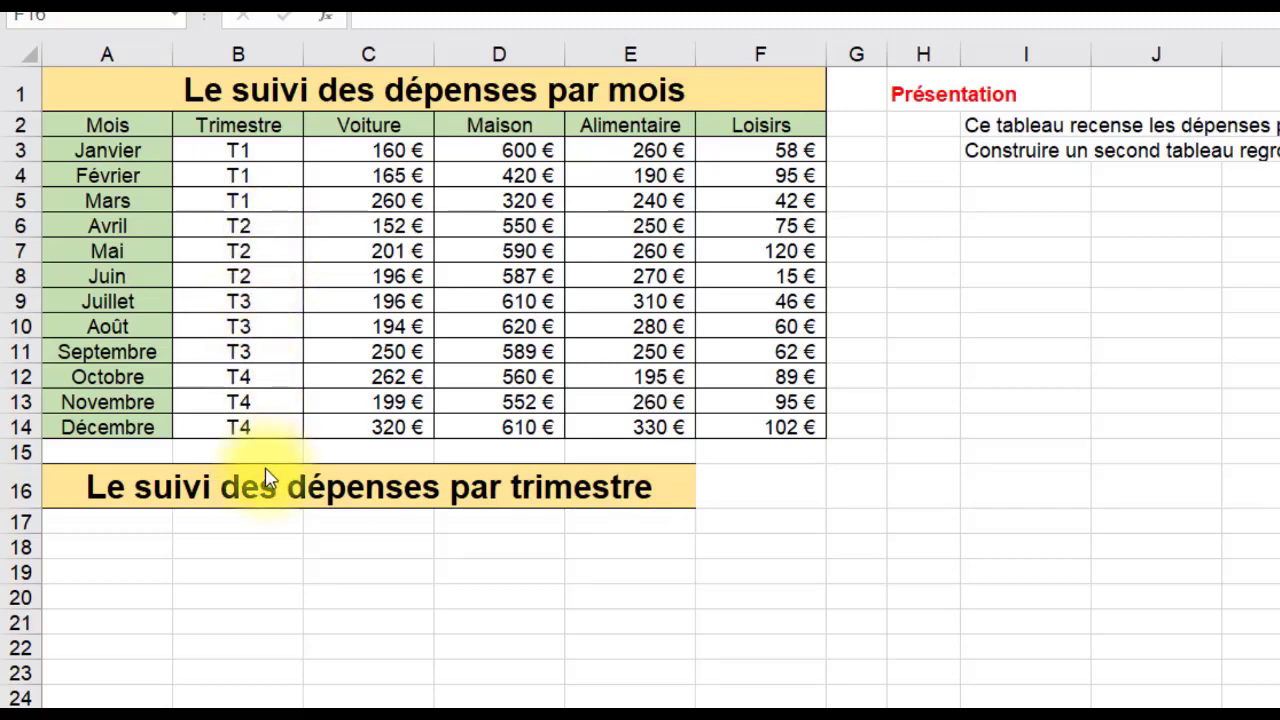
- Copy the "Trimestre" header and one each of T1, T2, T3 and T4 from column B into A17:A21
{"action": "left_click", "coordinate": [278, 124]}
{"action": "left_click_drag", "start_coordinate": [266, 123], "coordinate": [268, 155]}
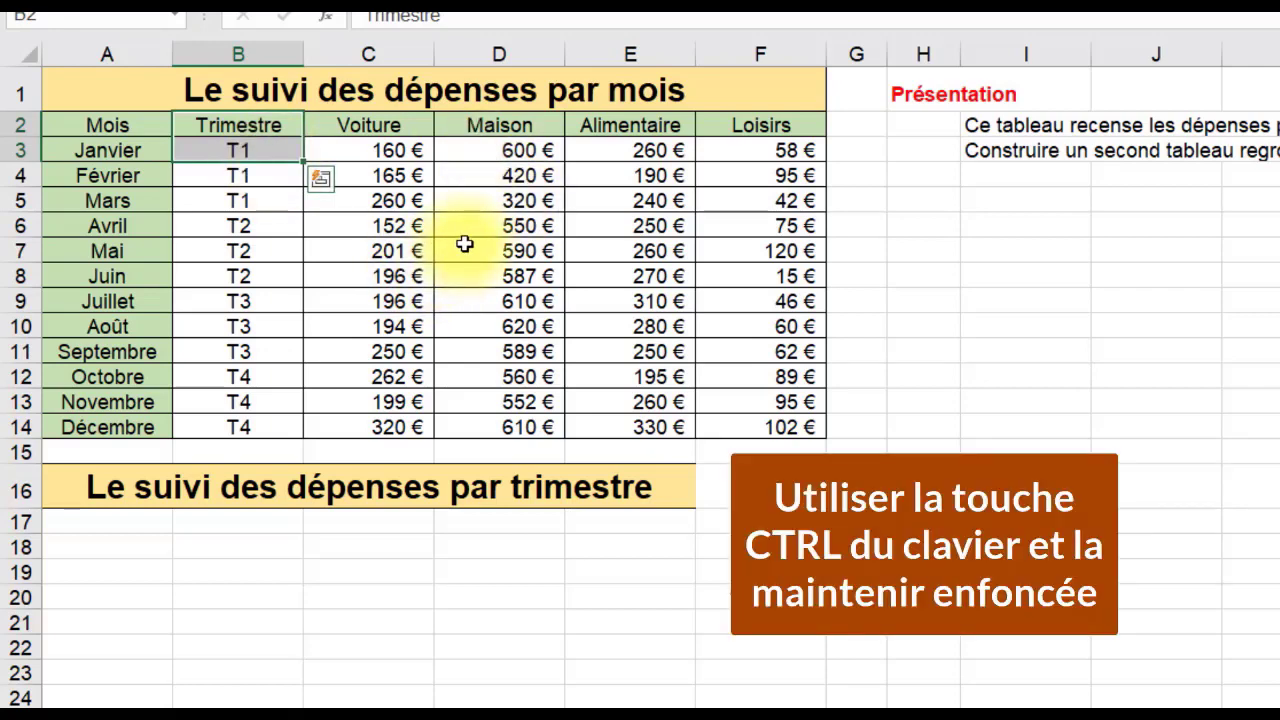
{"action": "left_click", "coordinate": [266, 225], "text": "ctrl"}
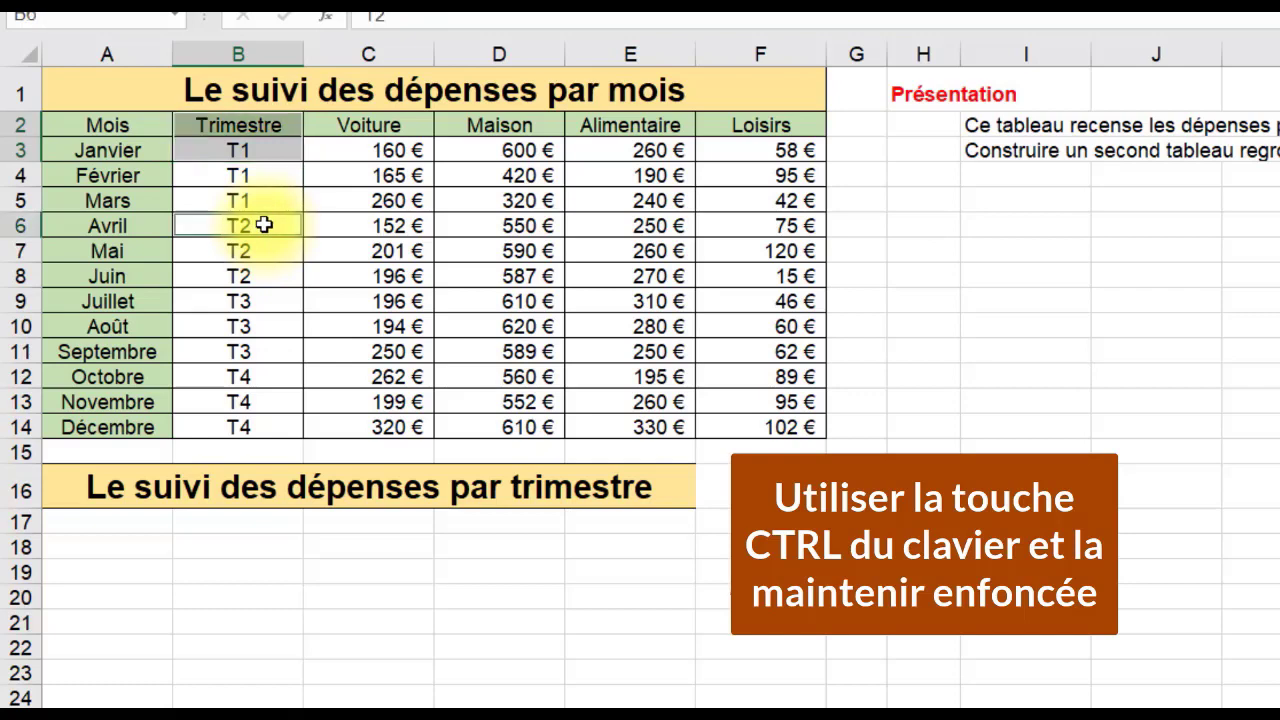
{"action": "left_click", "coordinate": [267, 301], "text": "ctrl"}
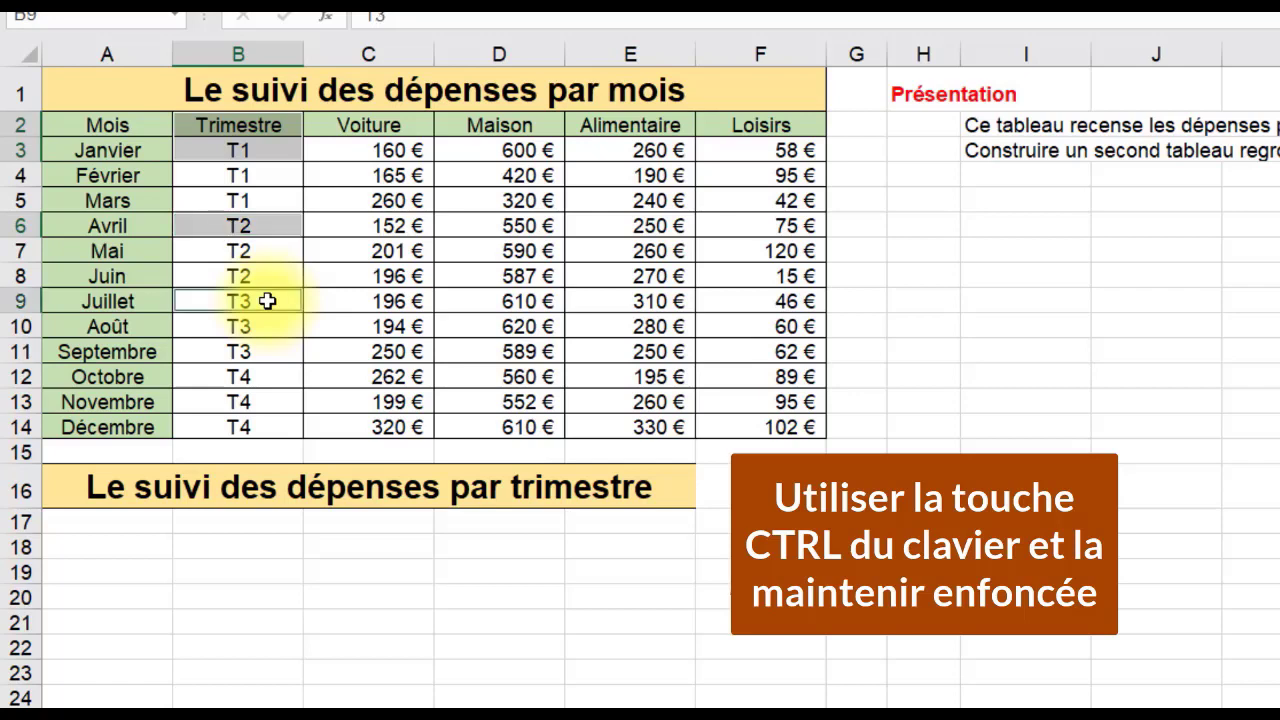
{"action": "left_click", "coordinate": [276, 377], "text": "ctrl"}
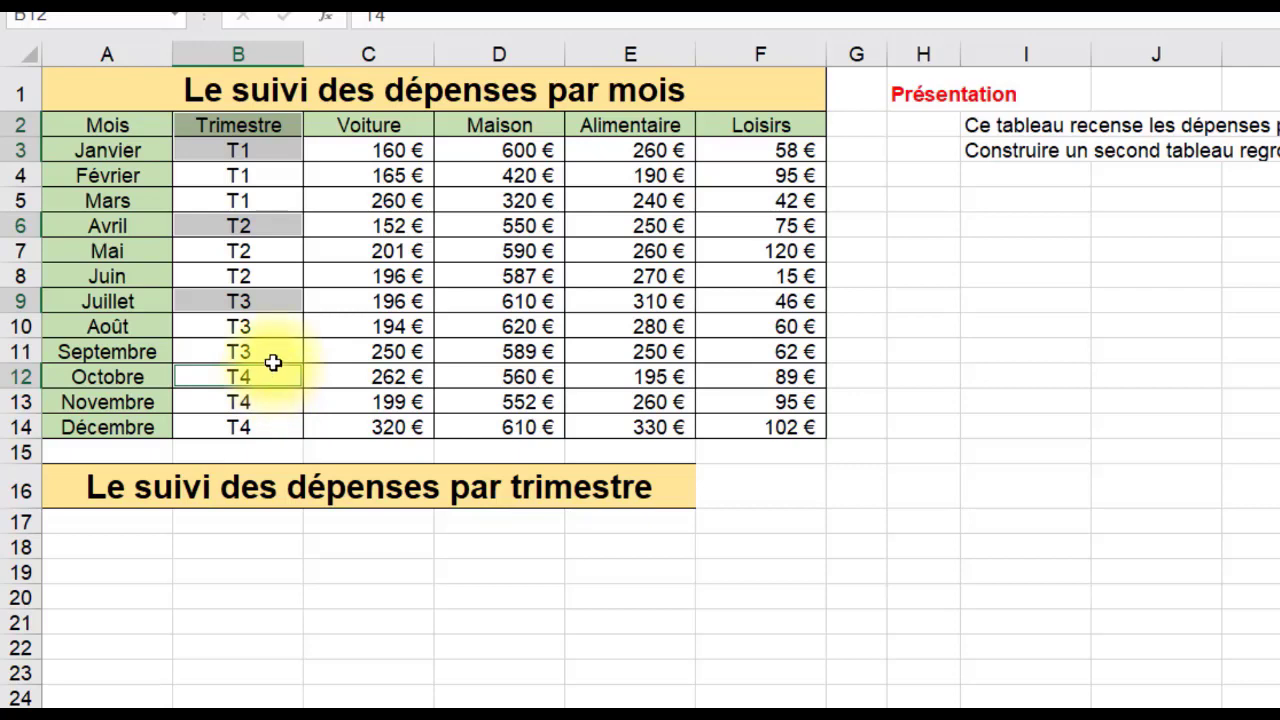
{"action": "key", "text": "ctrl+c"}
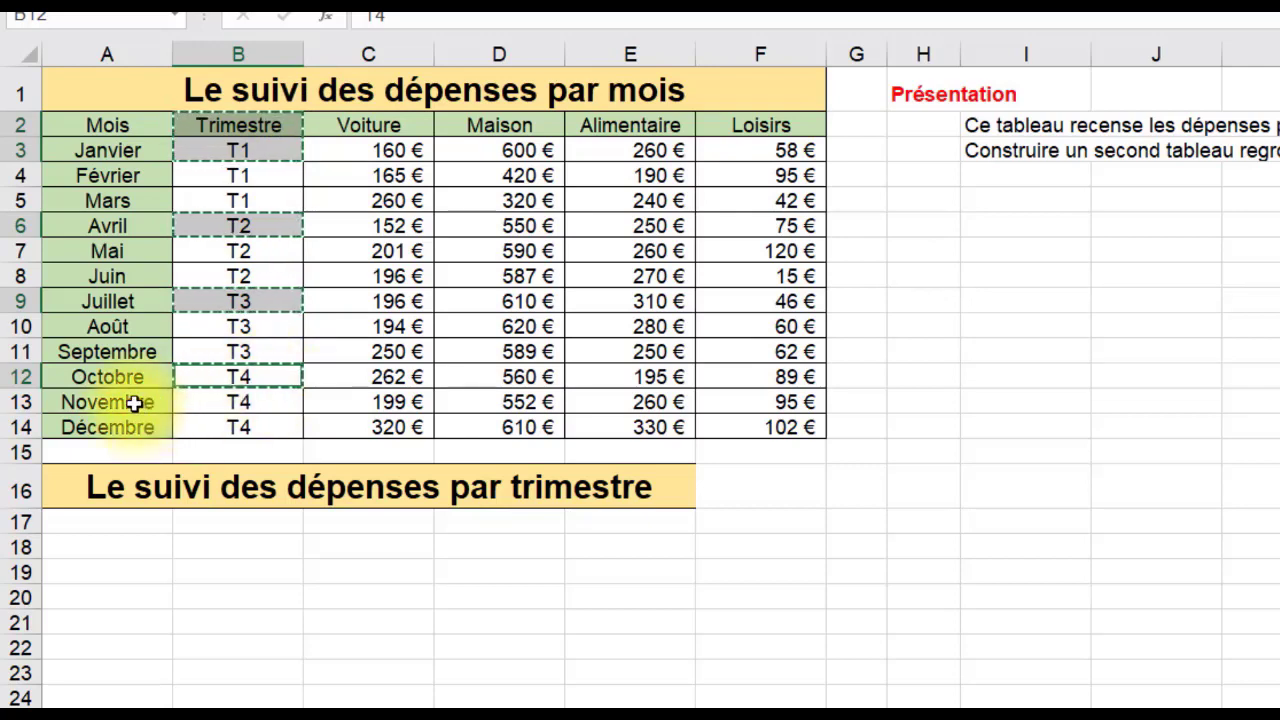
{"action": "left_click", "coordinate": [131, 528]}
{"action": "key", "text": "ctrl+v"}
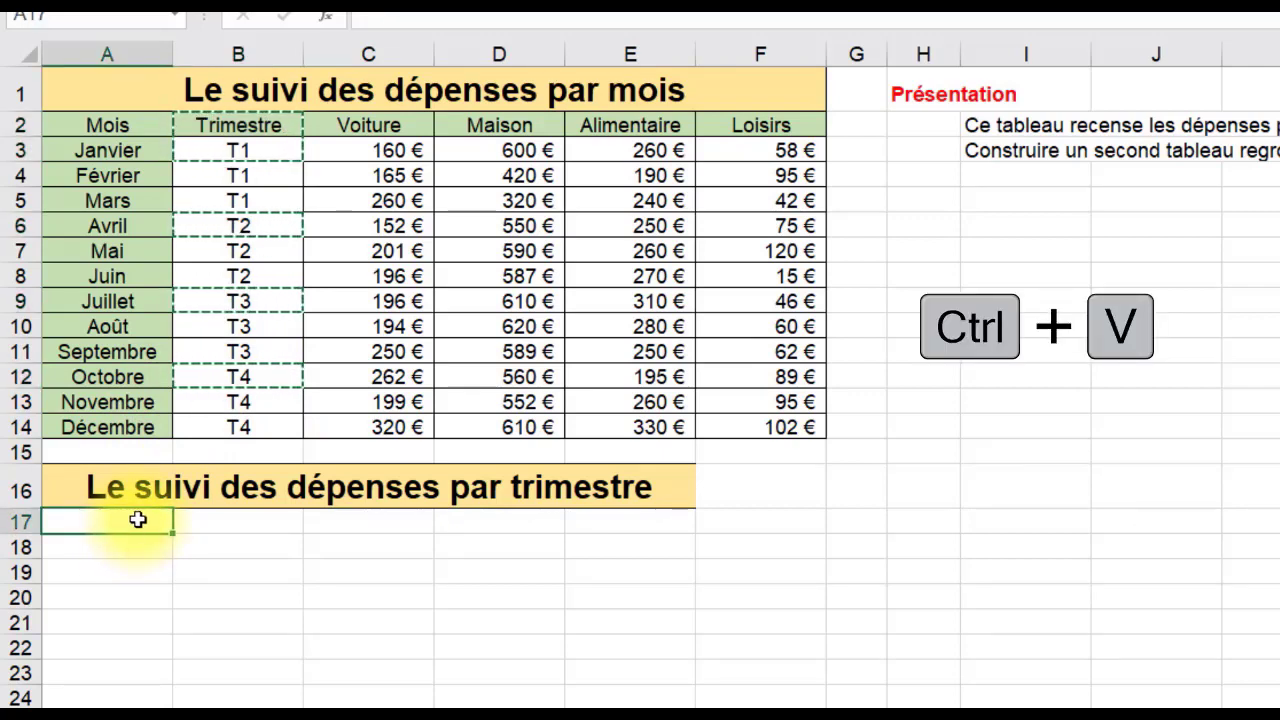
{"action": "key", "text": "ctrl+v"}
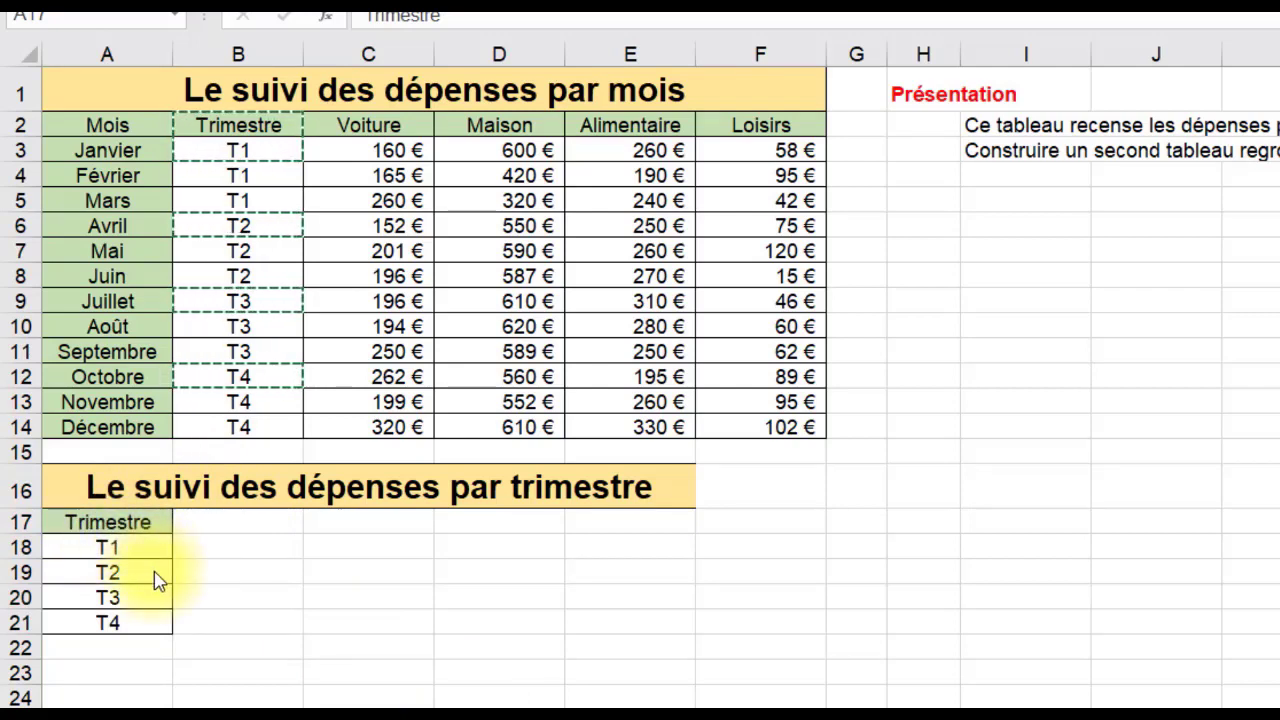
- Apply the formatting of the "Trimestre" header in A17 to the quarter labels in A18:A21
{"action": "left_click", "coordinate": [135, 522]}
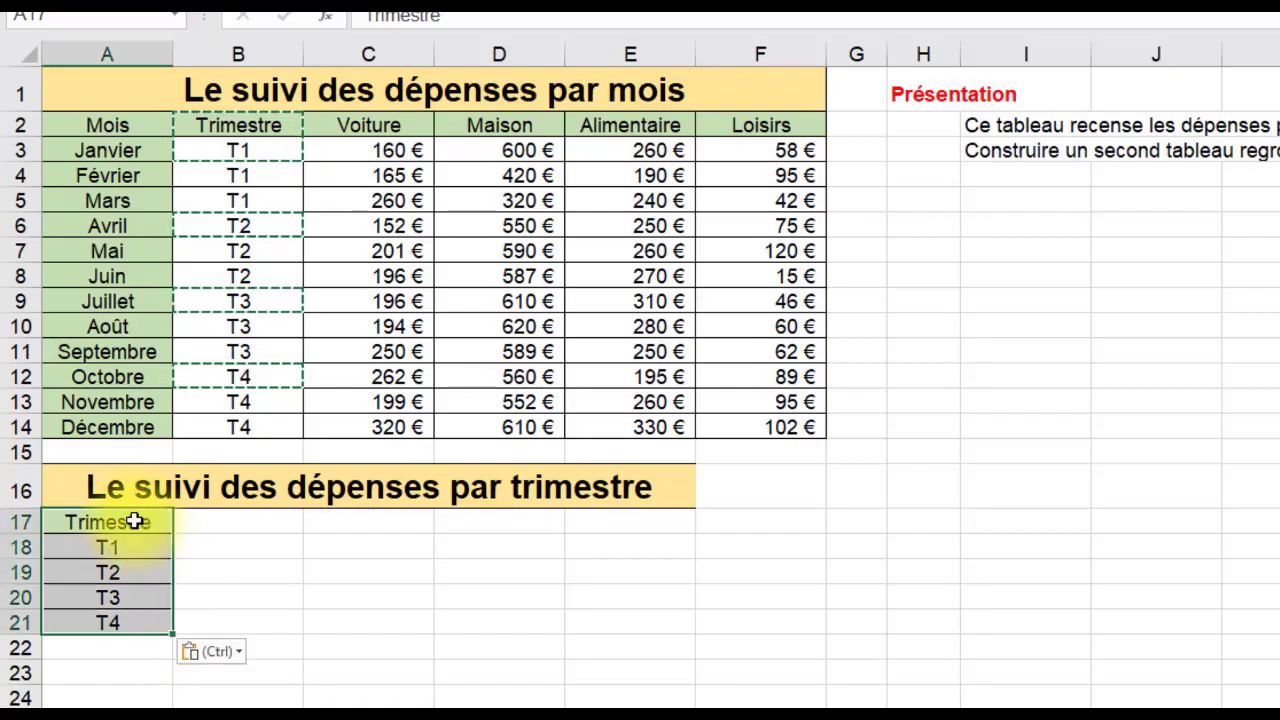
{"action": "left_click", "coordinate": [135, 522]}
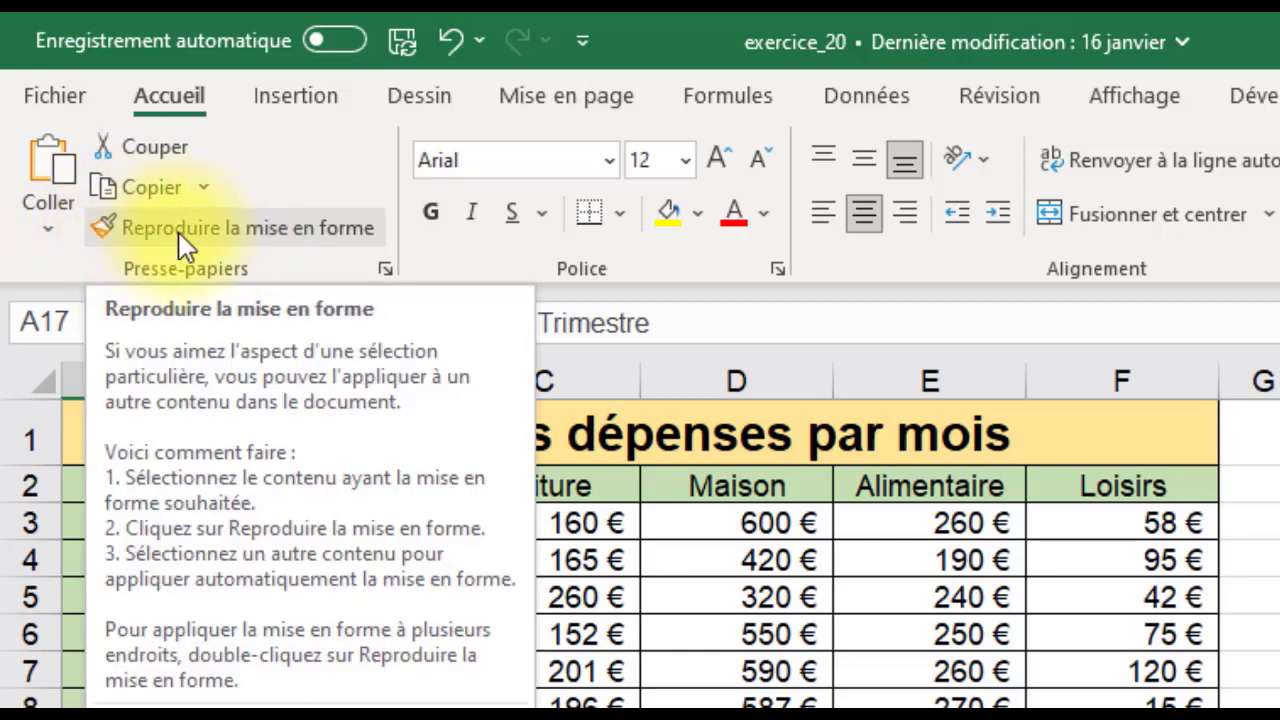
{"action": "left_click", "coordinate": [302, 227]}
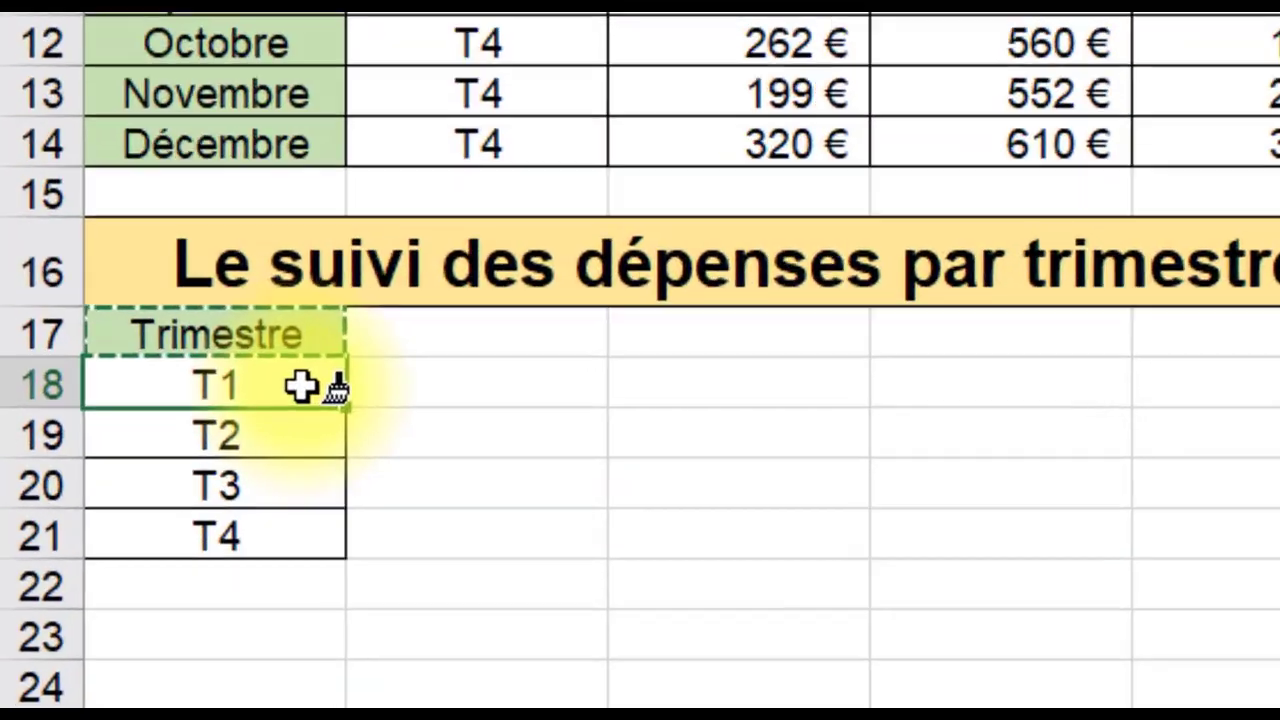
{"action": "left_click_drag", "start_coordinate": [132, 569], "coordinate": [122, 639]}
{"action": "left_click_drag", "start_coordinate": [310, 517], "coordinate": [310, 517]}
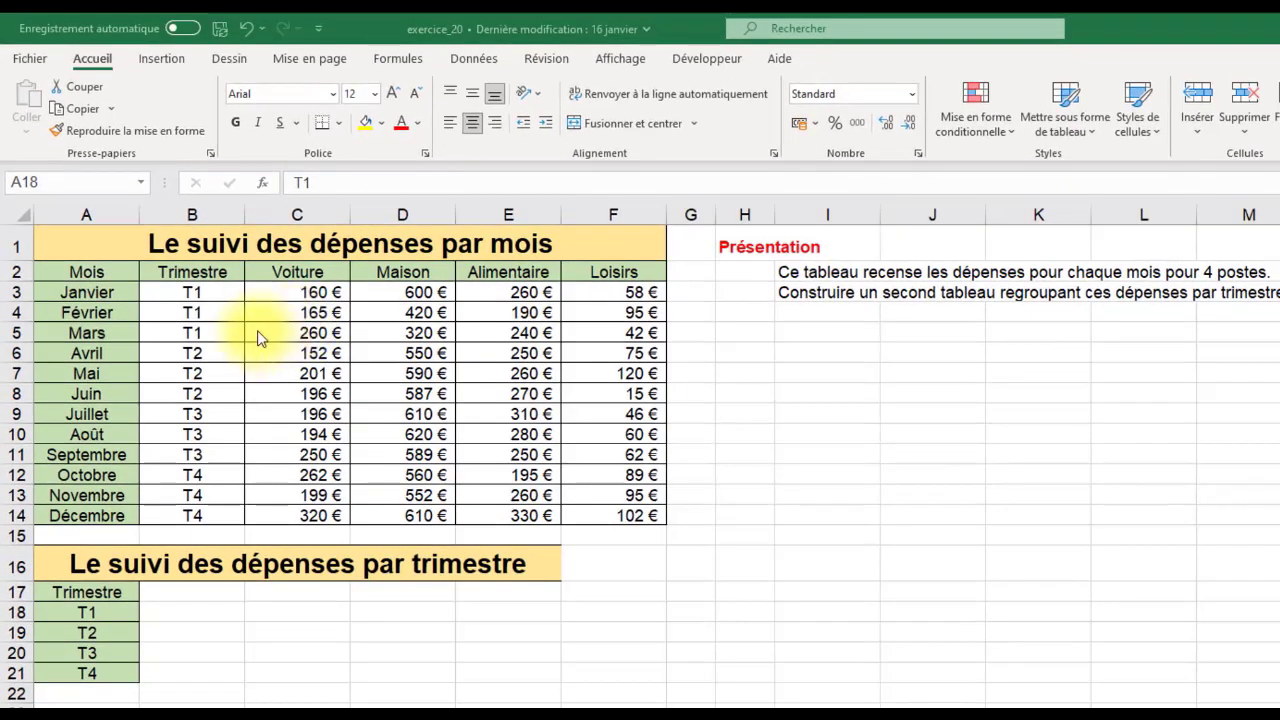
- Copy the headers Voiture, Maison, Alimentaire and Loisirs from C2:F2 into B17:E17 of the quarterly table
{"action": "left_click", "coordinate": [292, 271]}
{"action": "left_click_drag", "start_coordinate": [293, 271], "coordinate": [622, 266]}
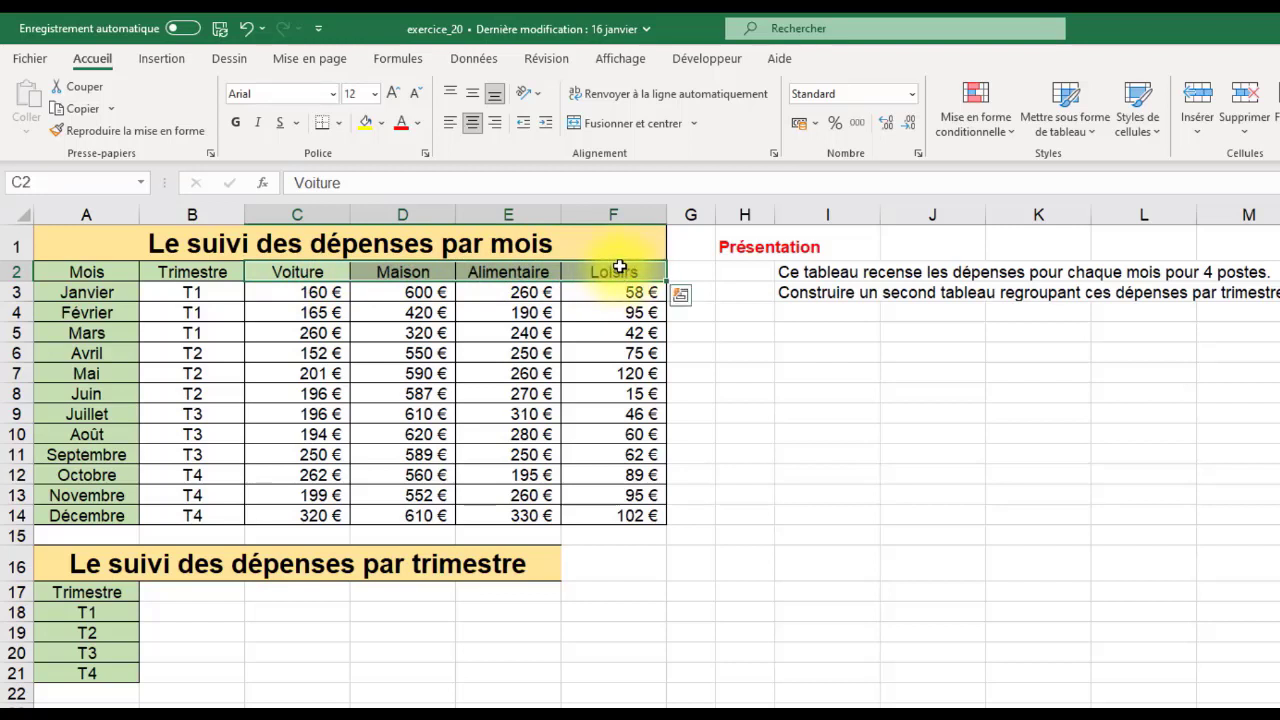
{"action": "key", "text": "ctrl+c"}
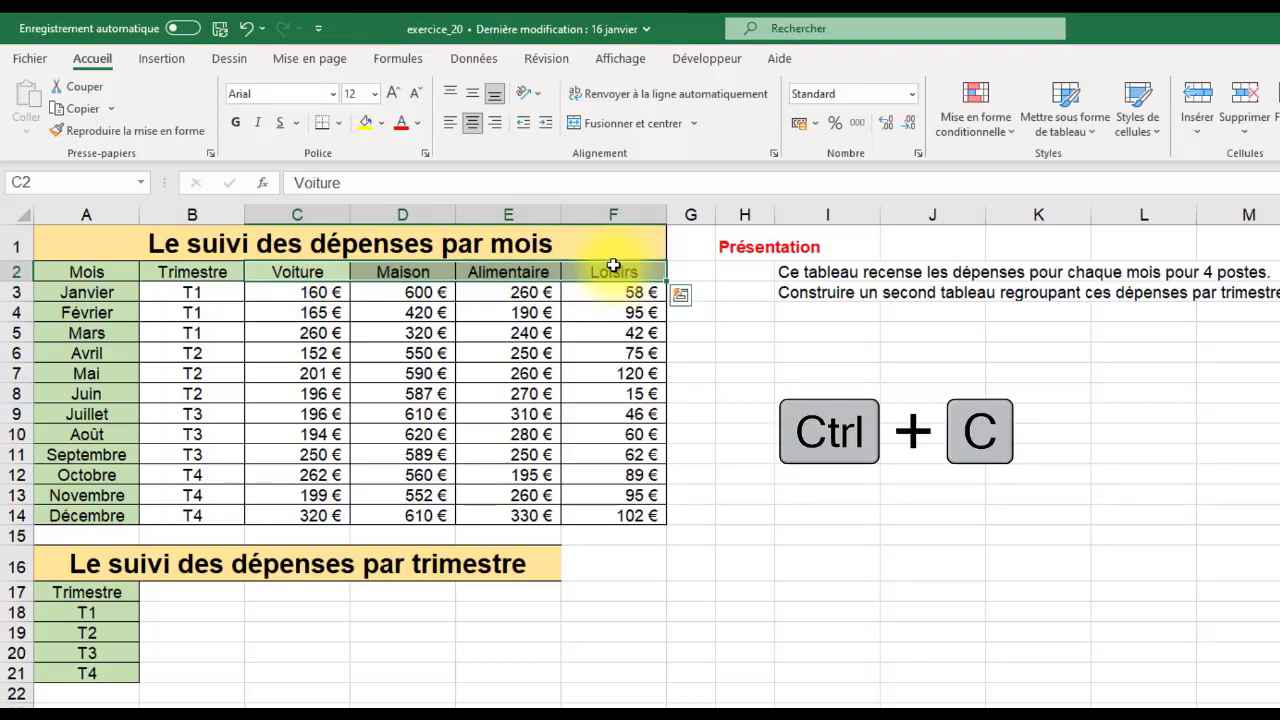
{"action": "key", "text": "ctrl+q"}
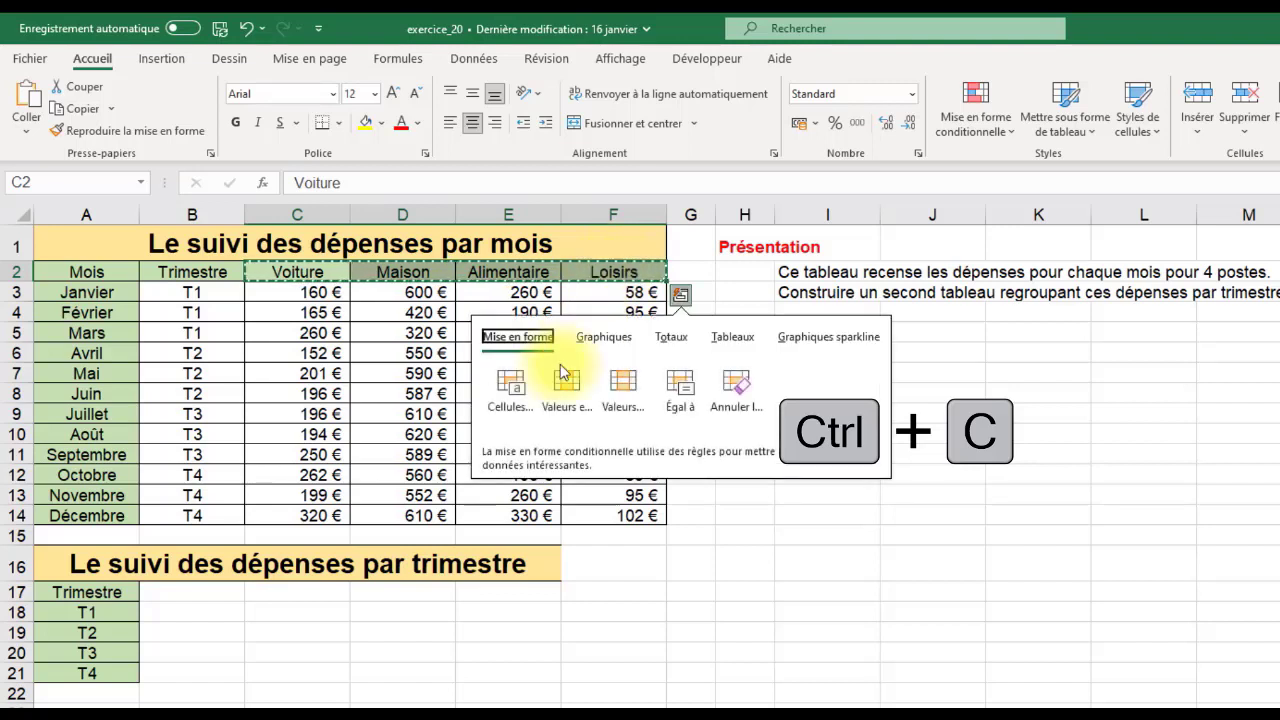
{"action": "left_click", "coordinate": [214, 596]}
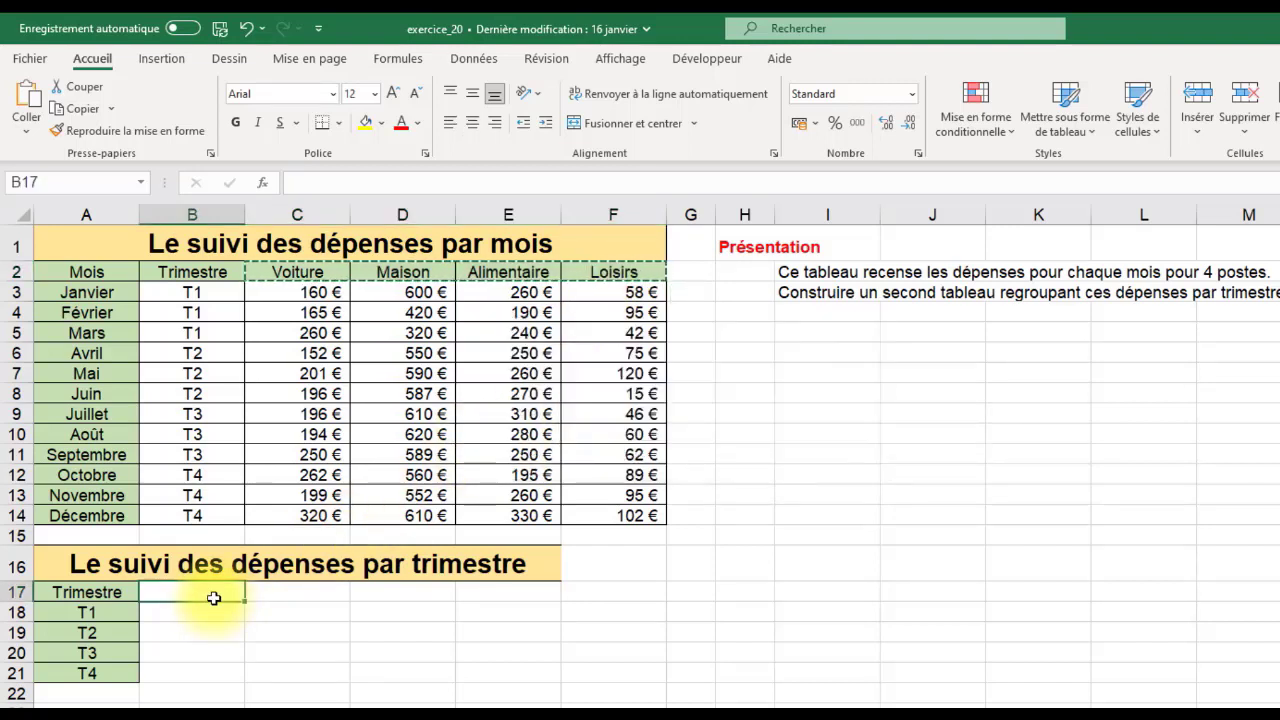
{"action": "key", "text": "ctrl+v"}
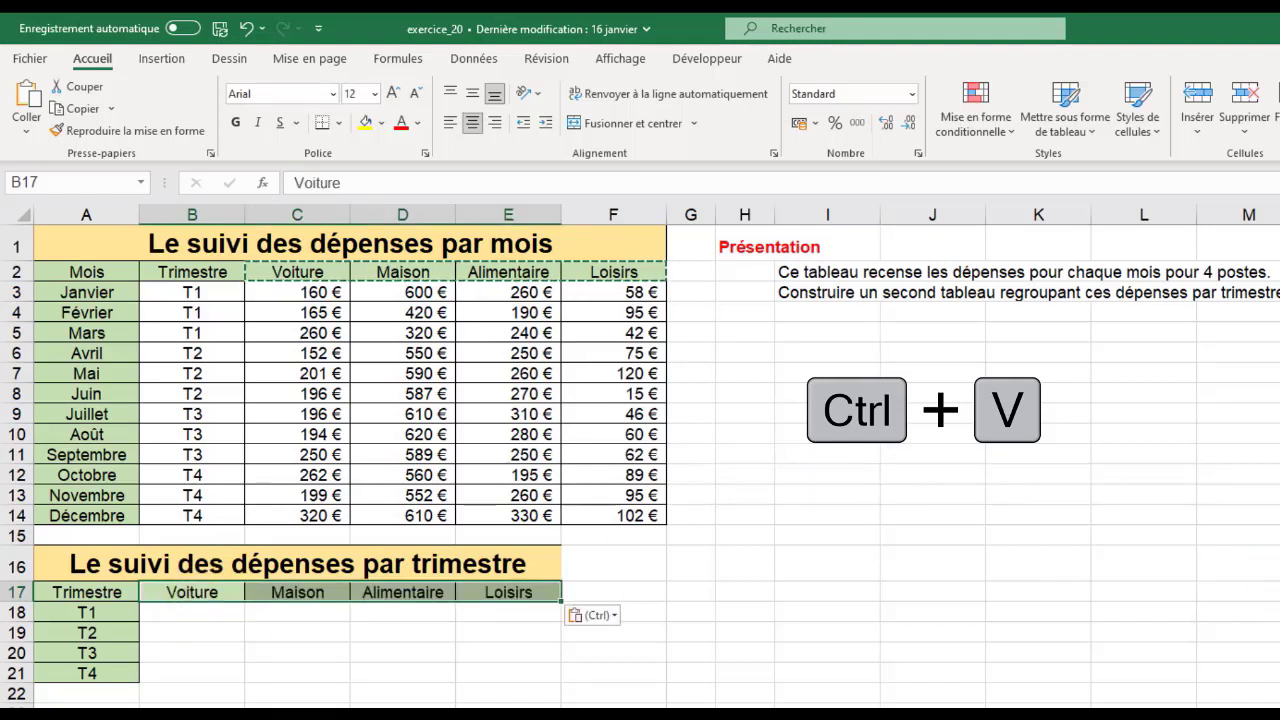
{"action": "left_click", "coordinate": [437, 716]}
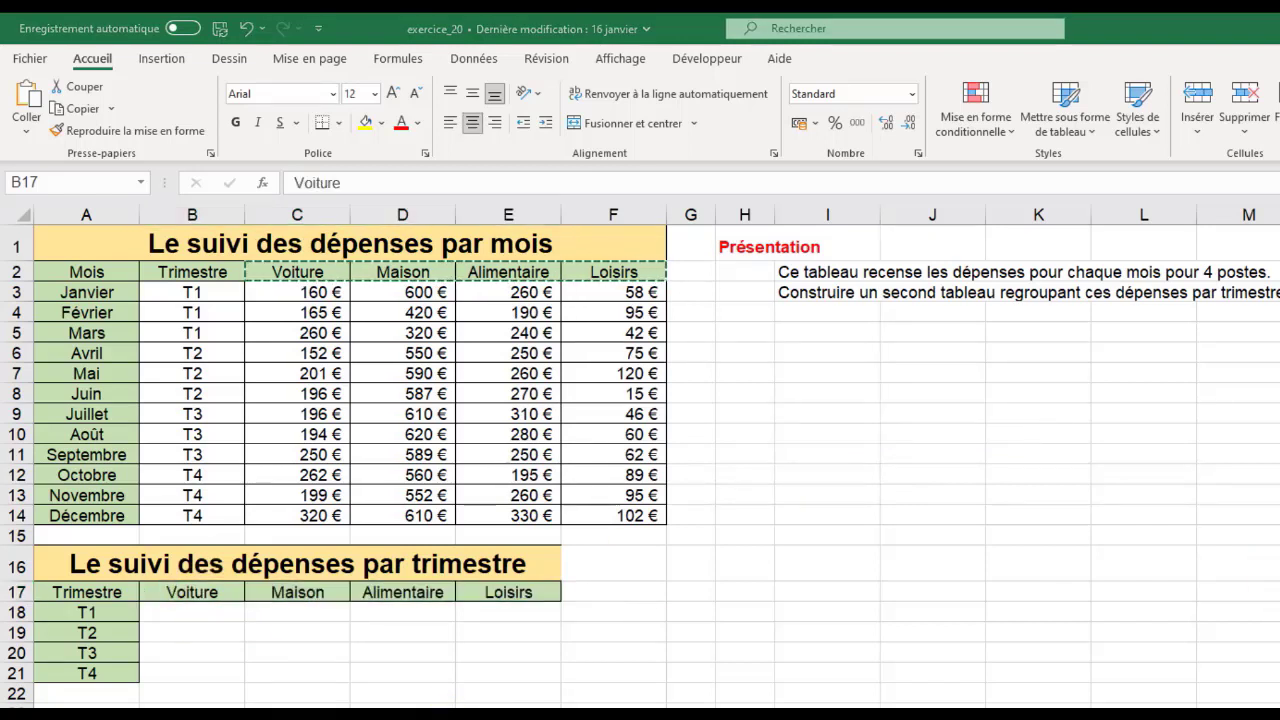
- Apply all borders to the quarterly table's range A17:E21
{"action": "left_click", "coordinate": [112, 590]}
{"action": "left_click", "coordinate": [105, 591]}
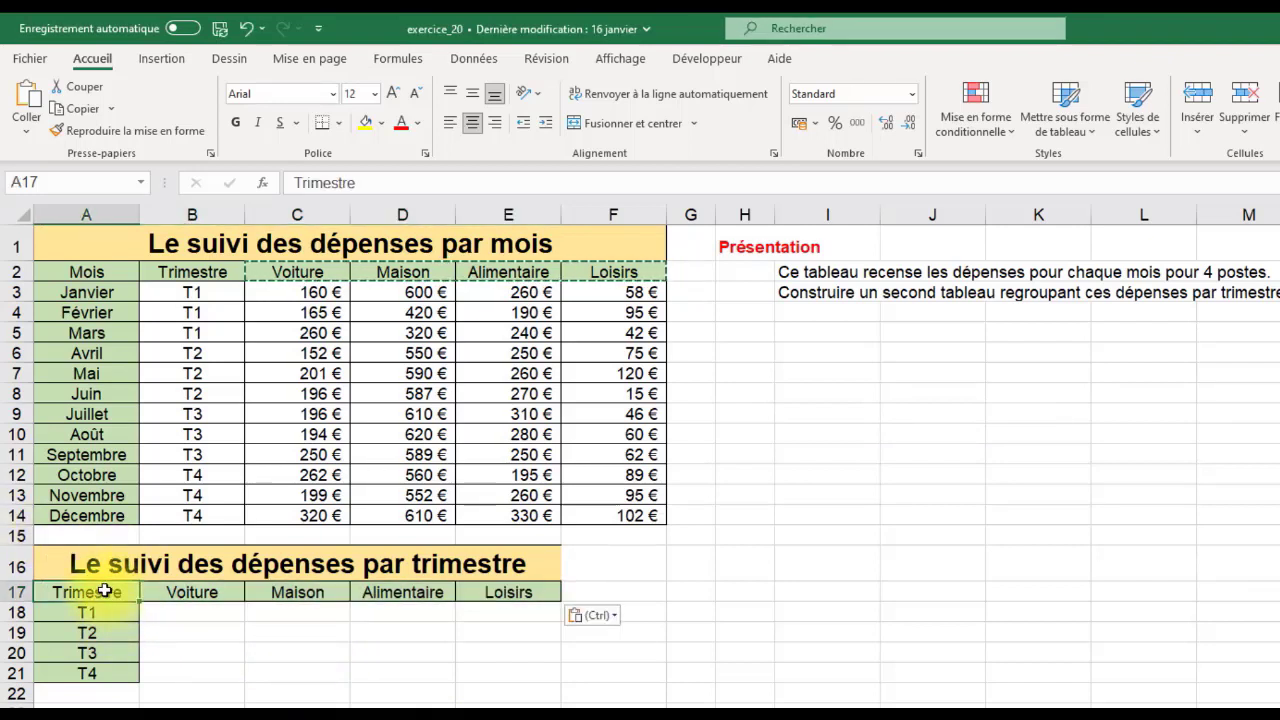
{"action": "left_click_drag", "start_coordinate": [88, 591], "coordinate": [551, 666]}
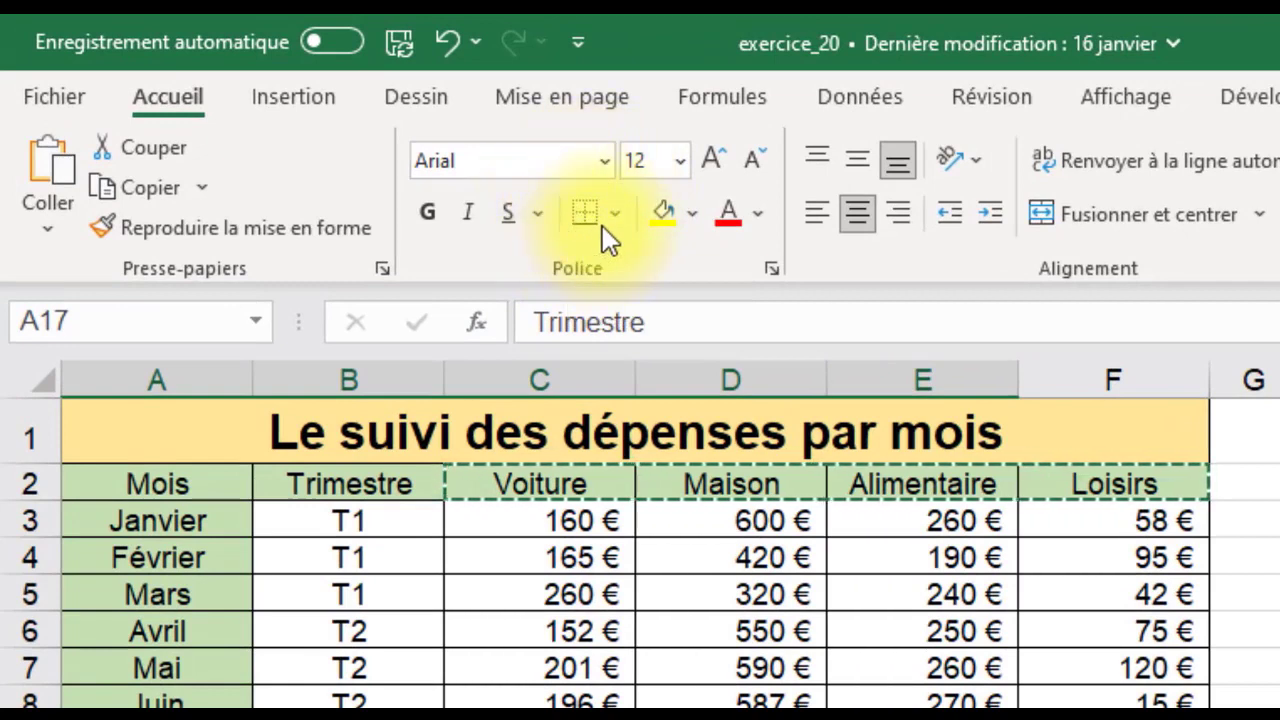
{"action": "left_click", "coordinate": [609, 219]}
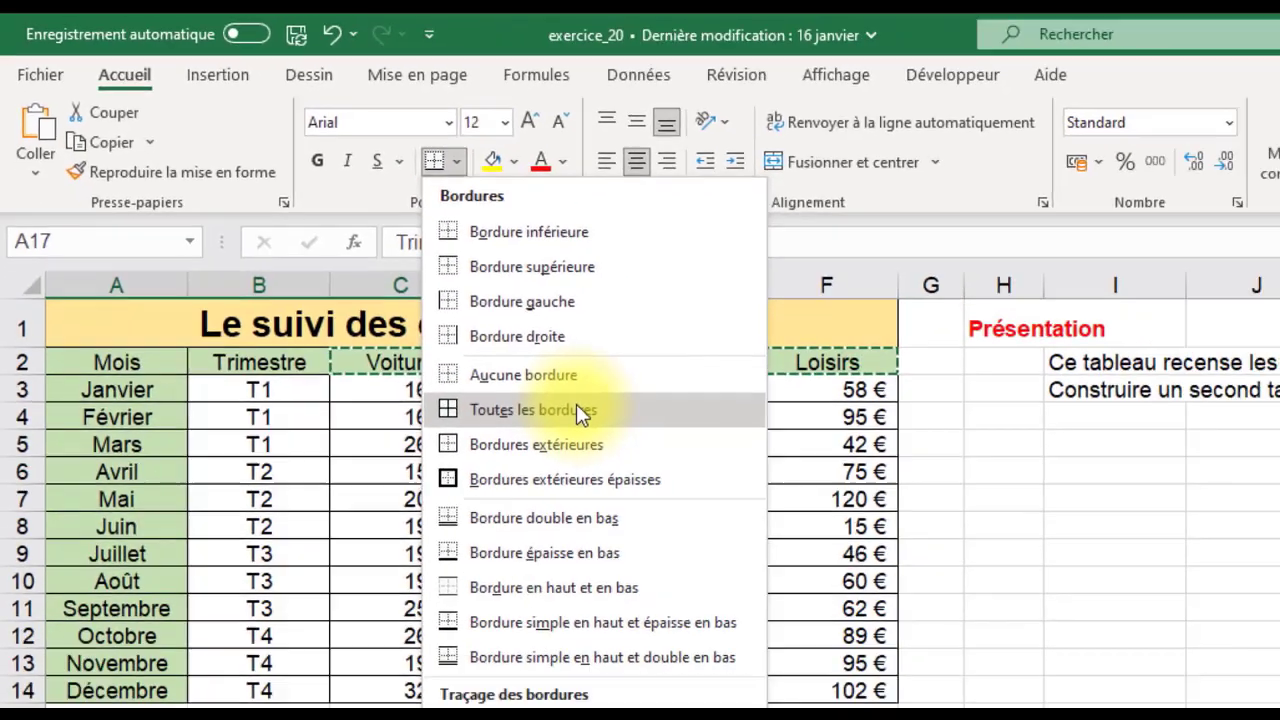
{"action": "left_click", "coordinate": [780, 553]}
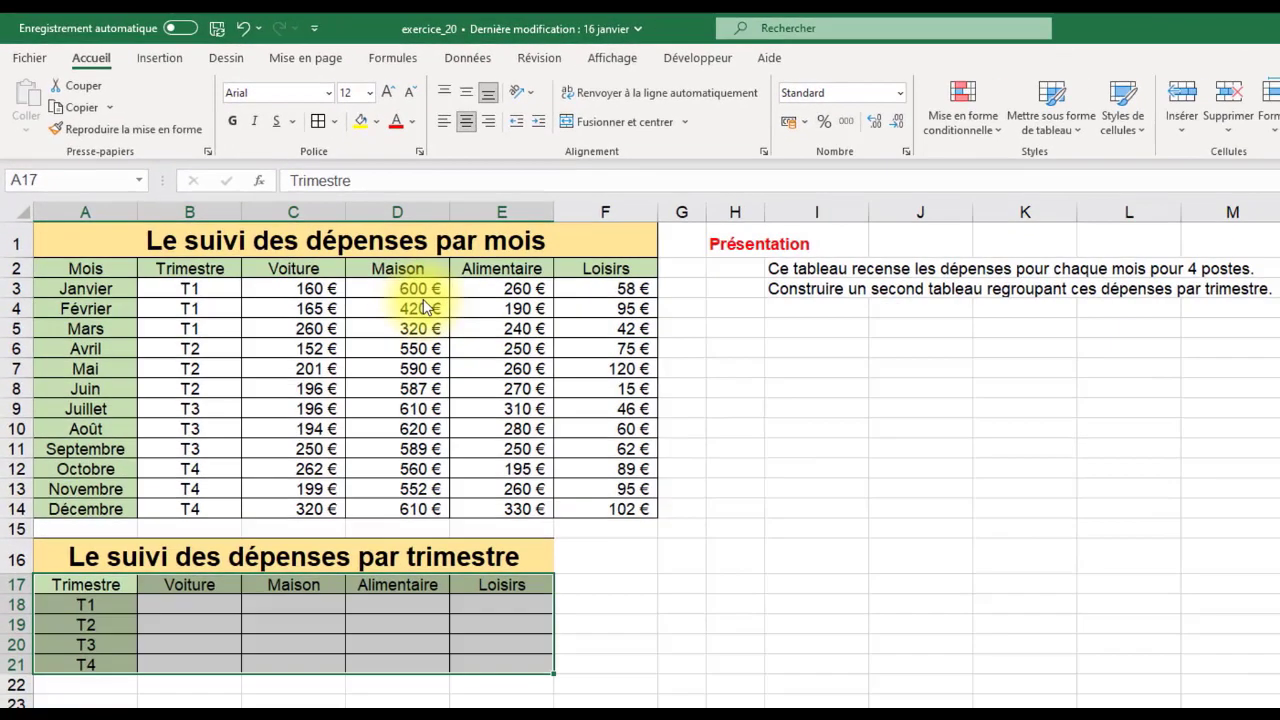
{"action": "left_click", "coordinate": [650, 622]}
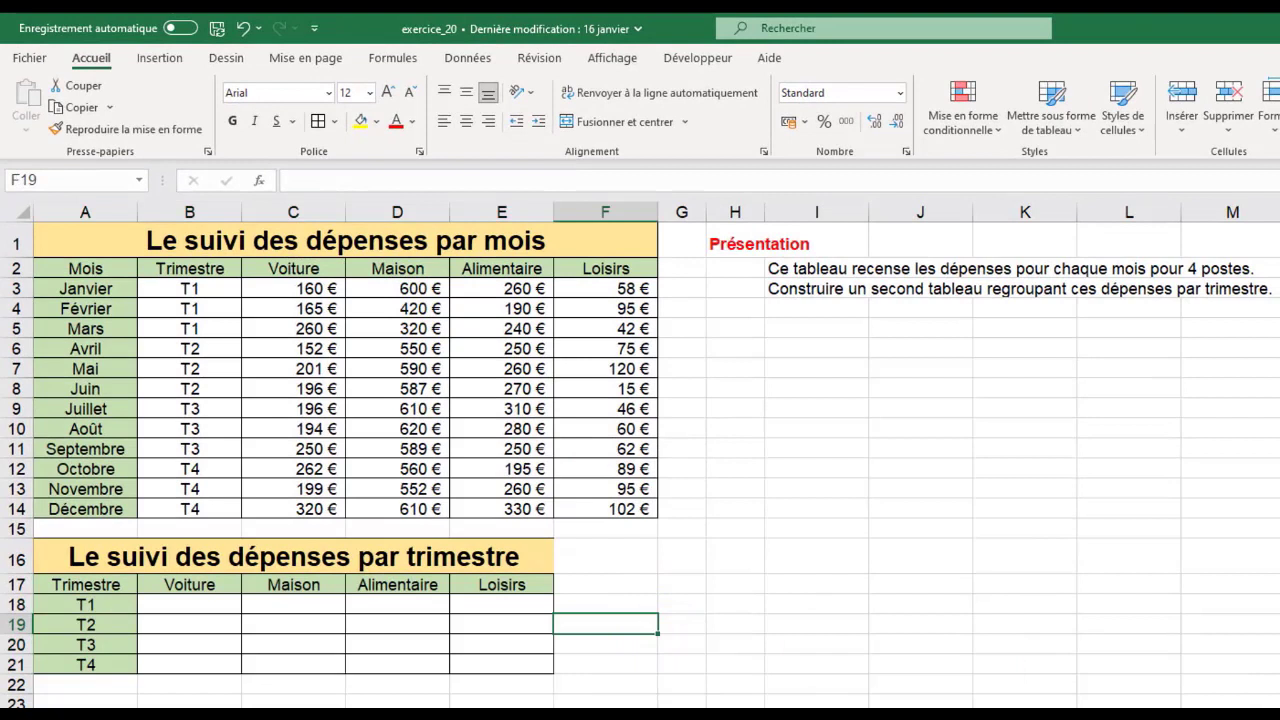
{"action": "left_click", "coordinate": [1160, 652]}
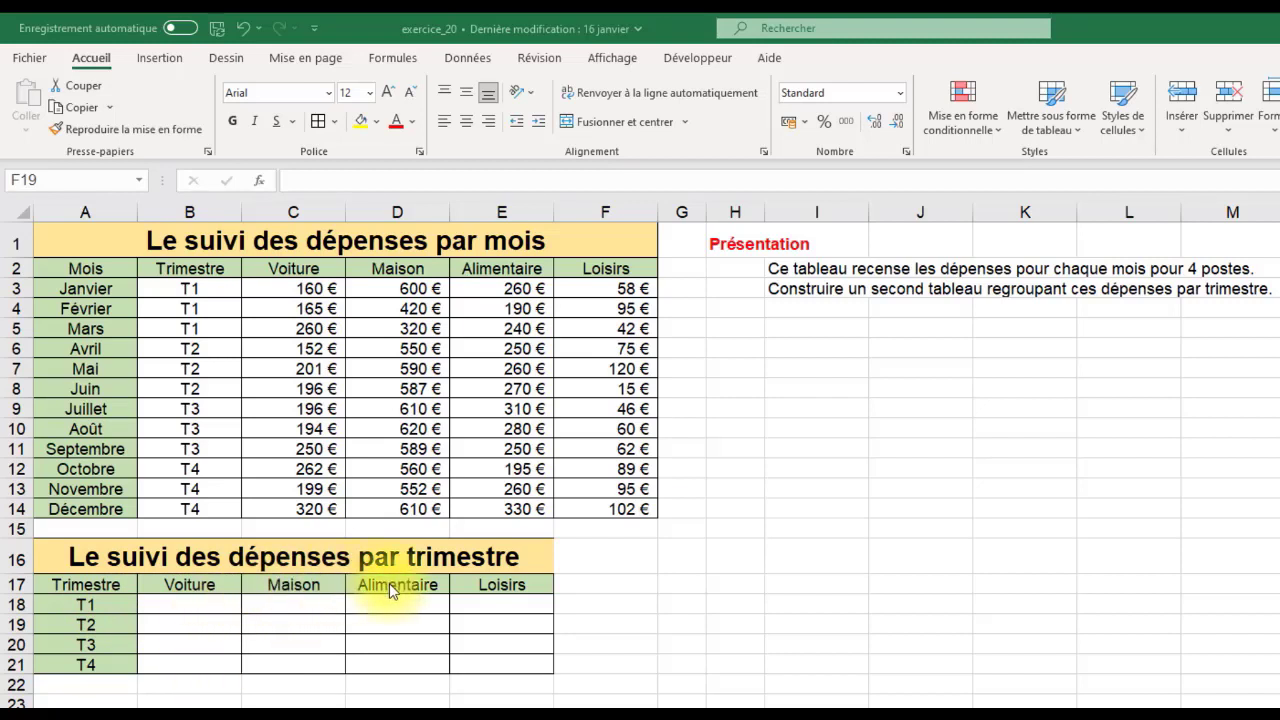
- Insert the SOMME.SI function in B18, the T1 cell of the quarterly table's Voiture column
{"action": "left_click", "coordinate": [197, 608]}
{"action": "left_click", "coordinate": [201, 606]}
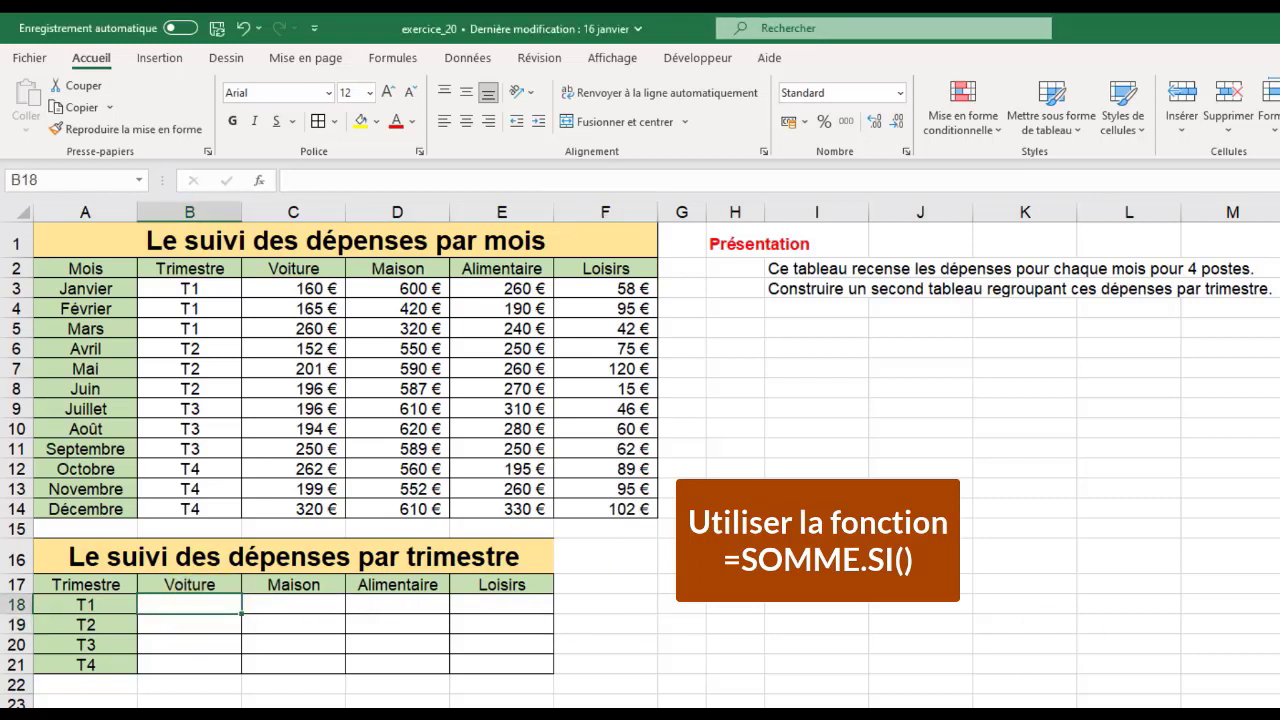
{"action": "left_click", "coordinate": [260, 184]}
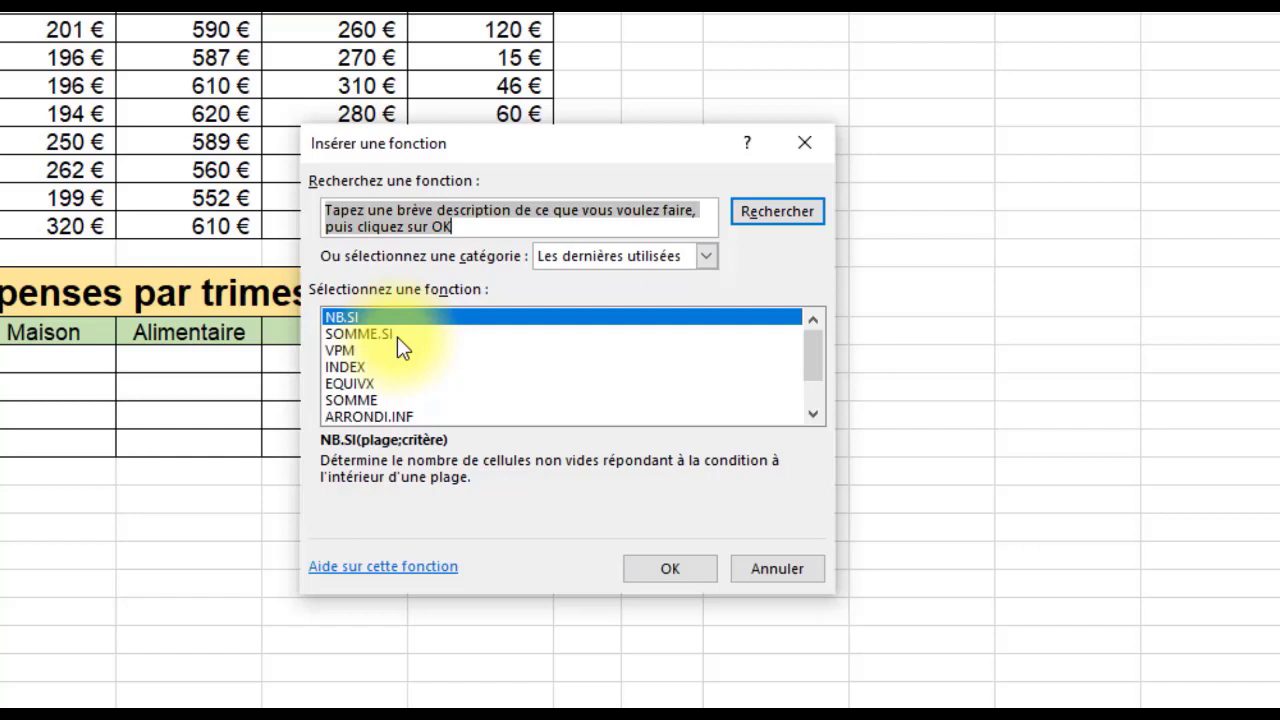
{"action": "left_click", "coordinate": [397, 337]}
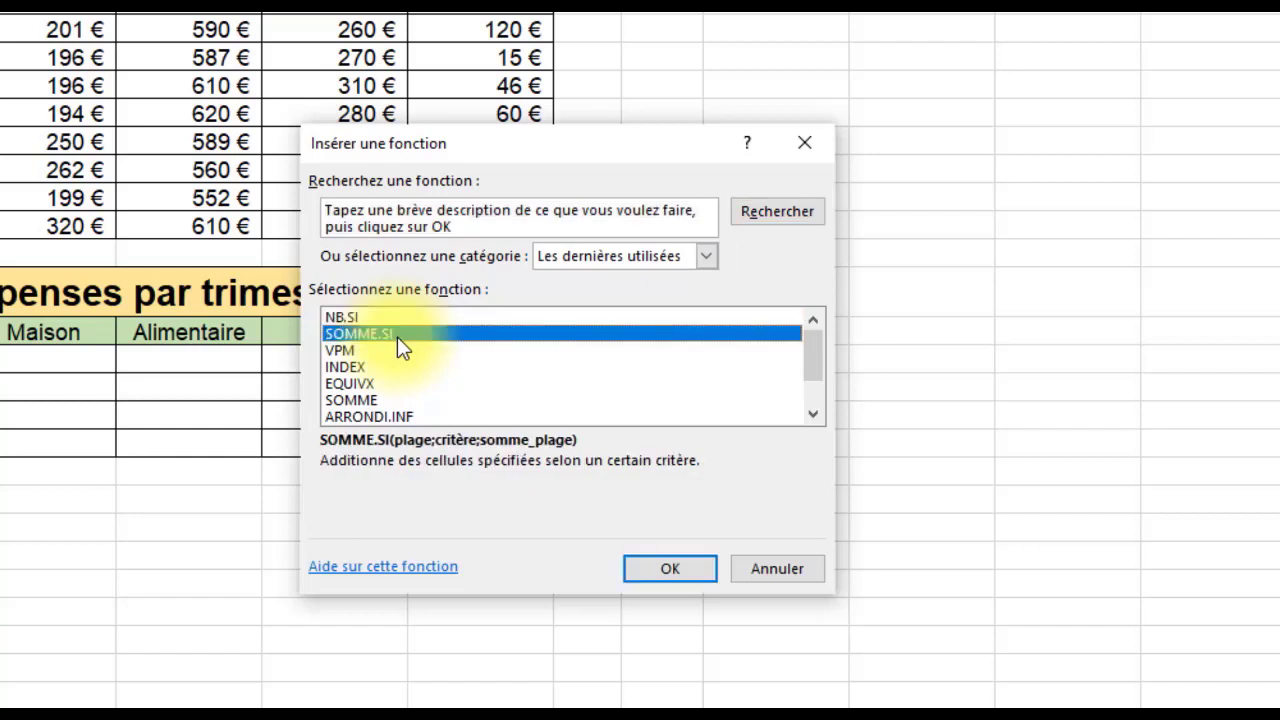
{"action": "left_click", "coordinate": [685, 566]}
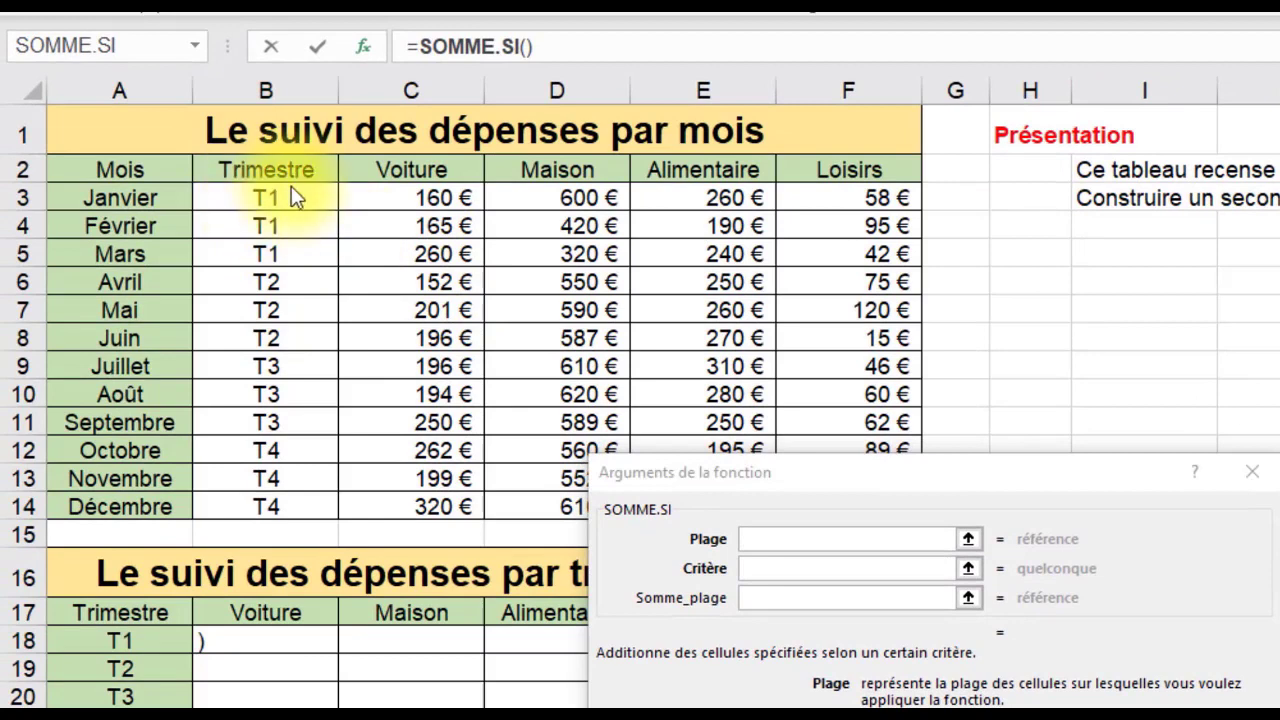
- Set the SOMME.SI Plage argument to the quarter column as the absolute reference $B$3:$B$14
{"action": "left_click", "coordinate": [291, 203]}
{"action": "left_click_drag", "start_coordinate": [291, 203], "coordinate": [282, 507]}
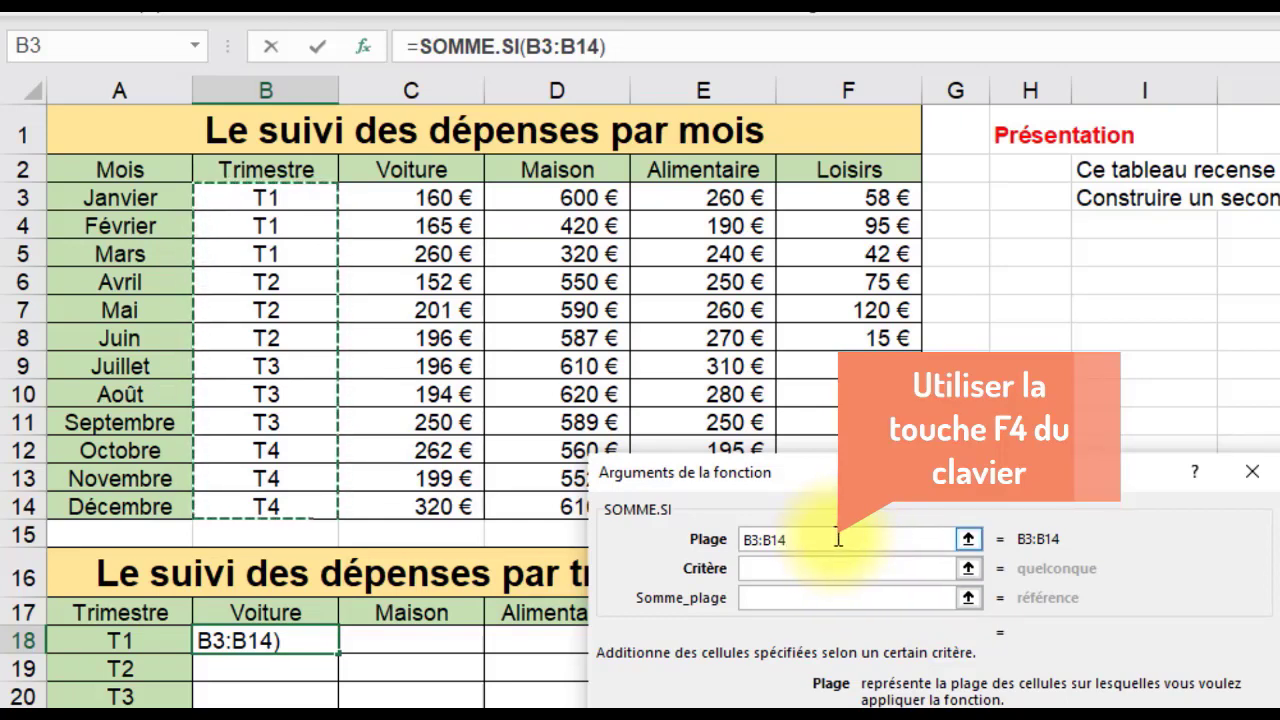
{"action": "key", "text": "F4"}
- Set the Critère argument to the T1 label with the column locked, as the mixed reference $A18
{"action": "left_click", "coordinate": [785, 573]}
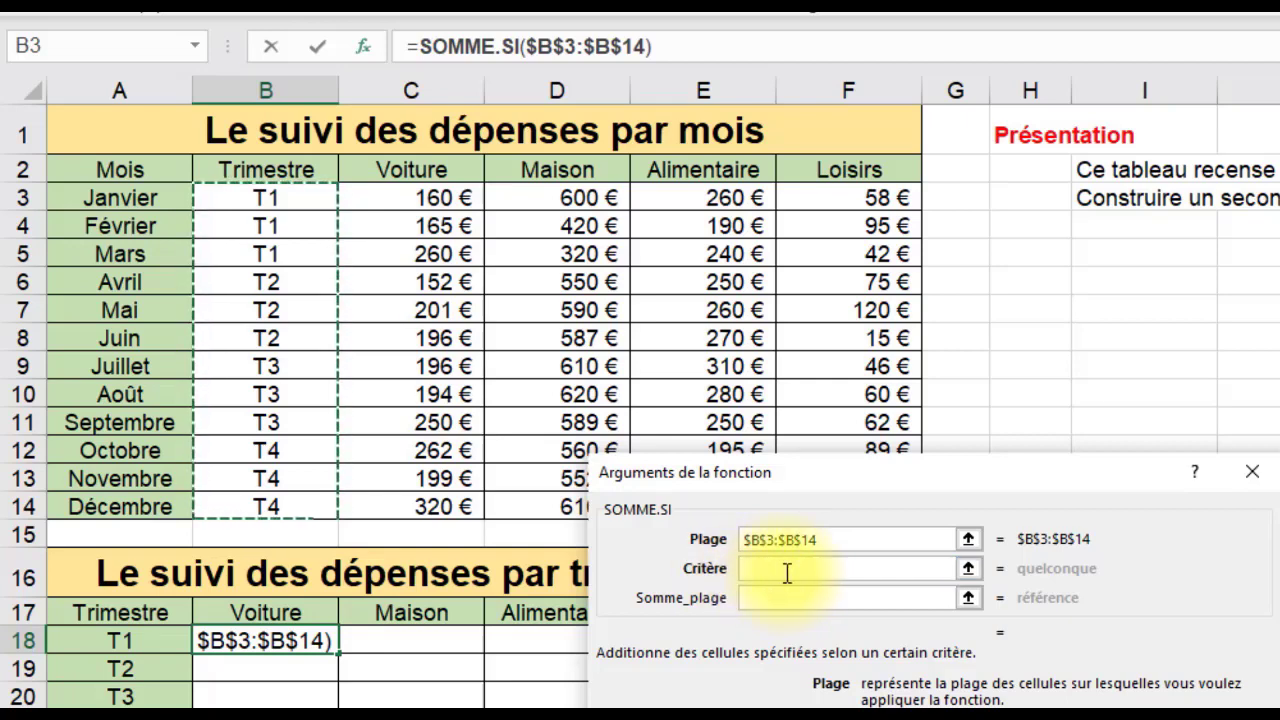
{"action": "left_click", "coordinate": [786, 568]}
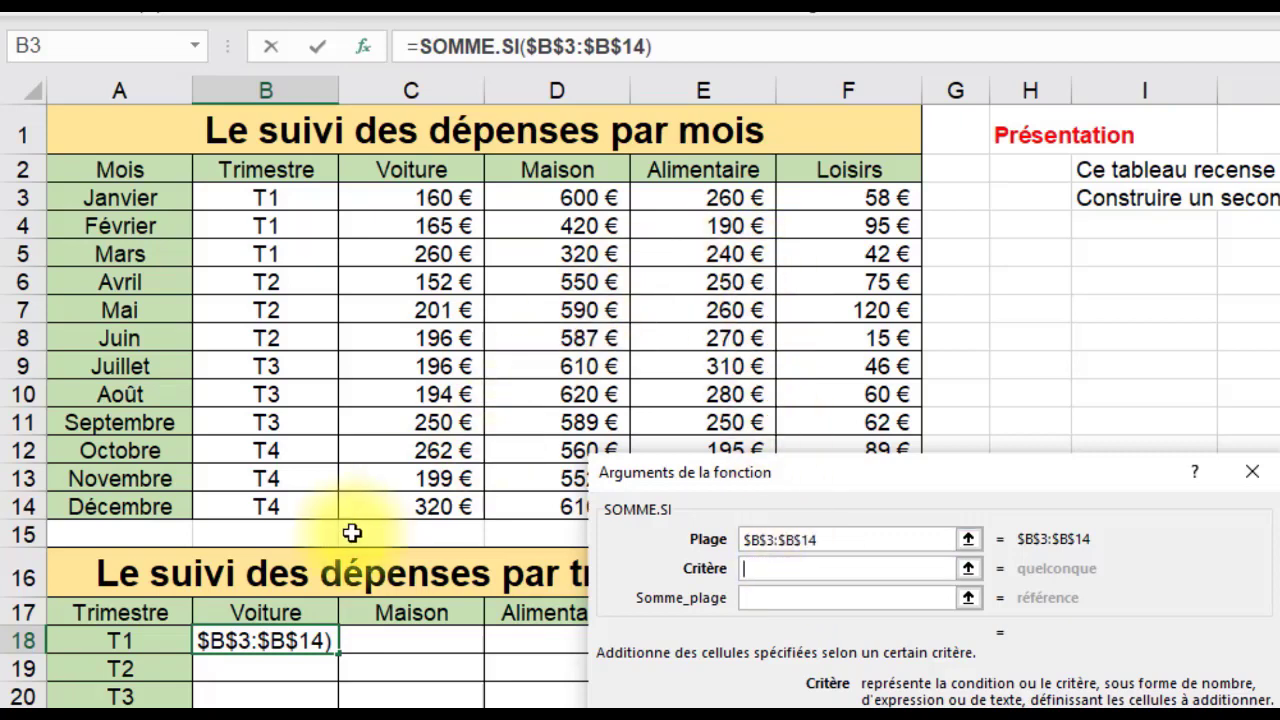
{"action": "left_click", "coordinate": [145, 643]}
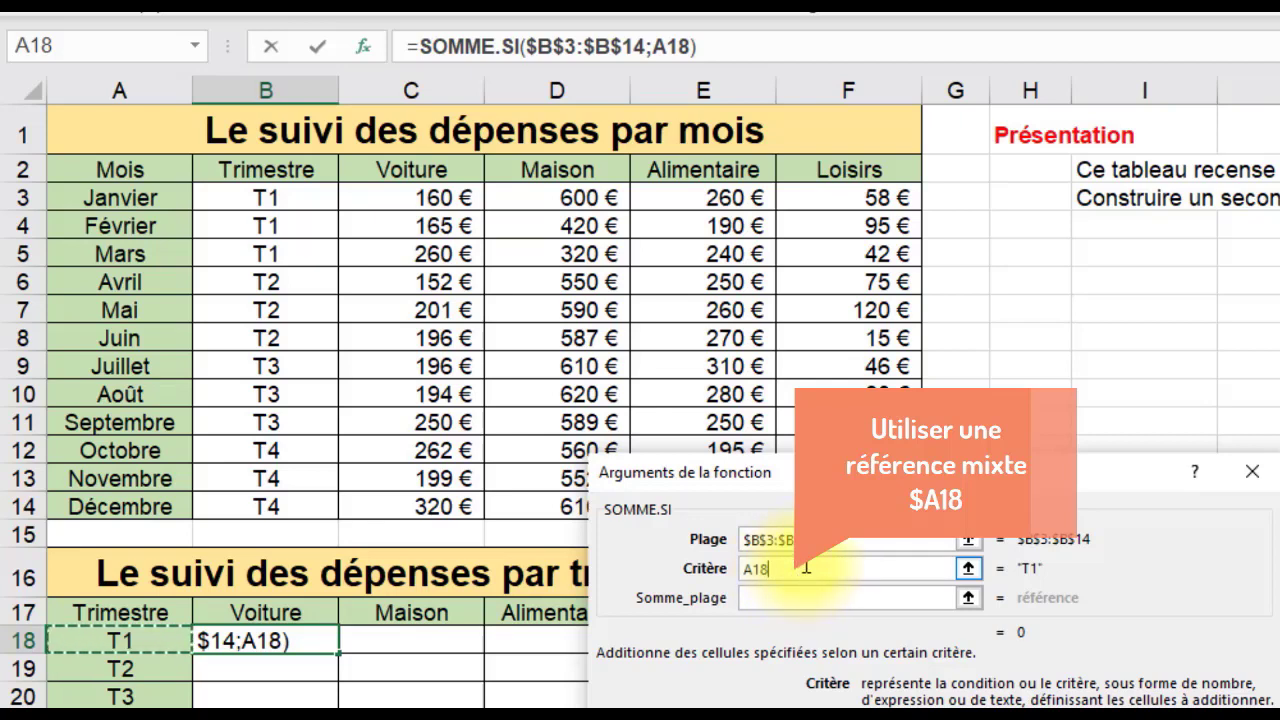
{"action": "left_click", "coordinate": [745, 570]}
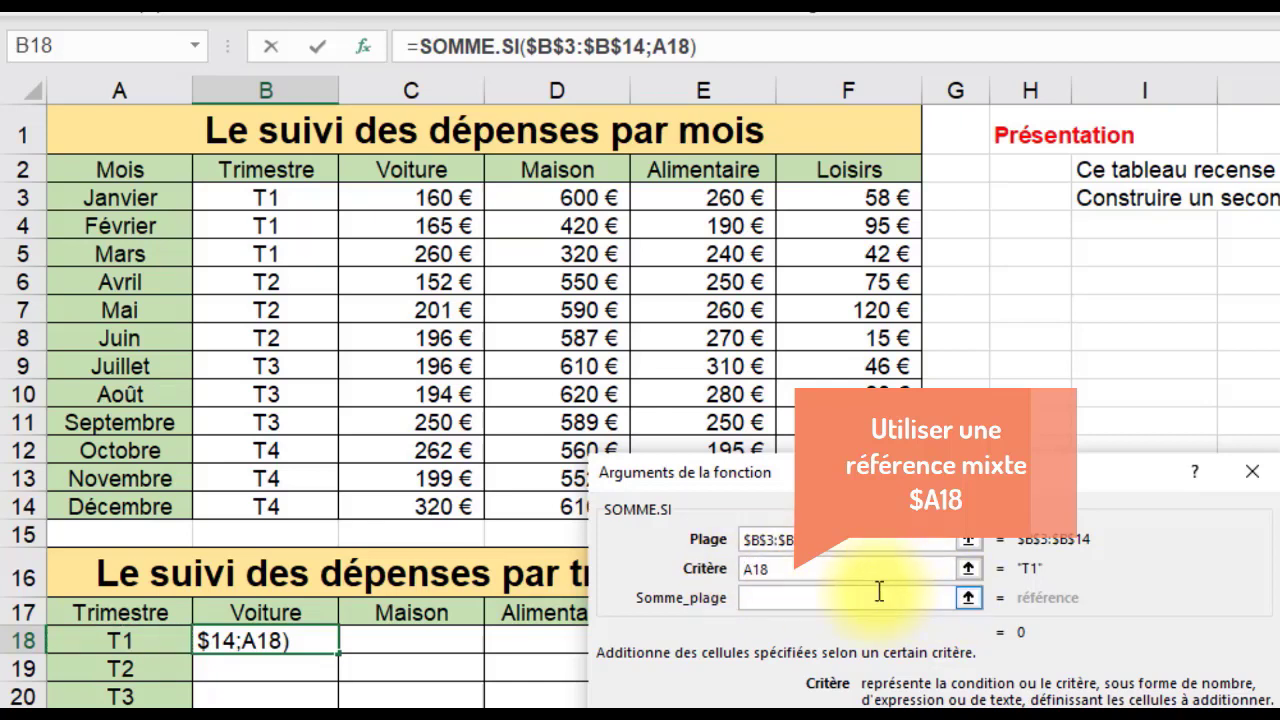
{"action": "type", "text": "$"}
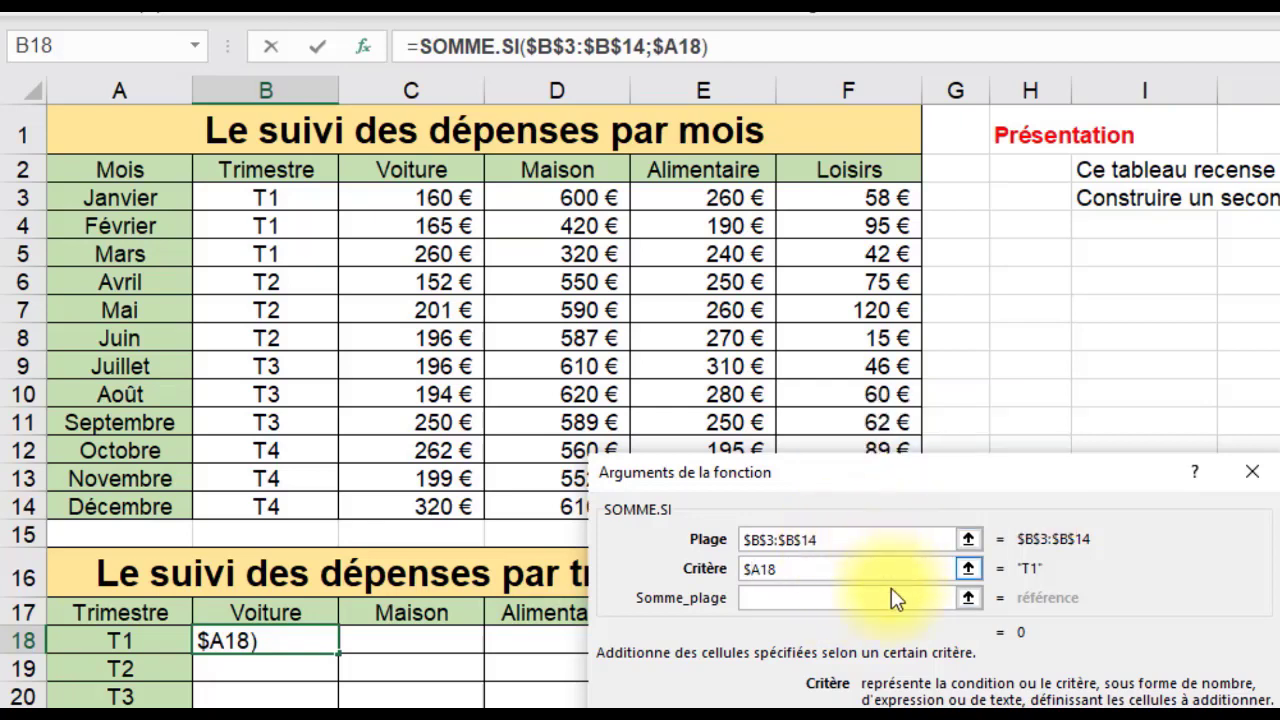
- Set the Somme_plage argument to the monthly Voiture amounts with rows locked, C$3:C$14, and validate the formula
{"action": "left_click", "coordinate": [800, 602]}
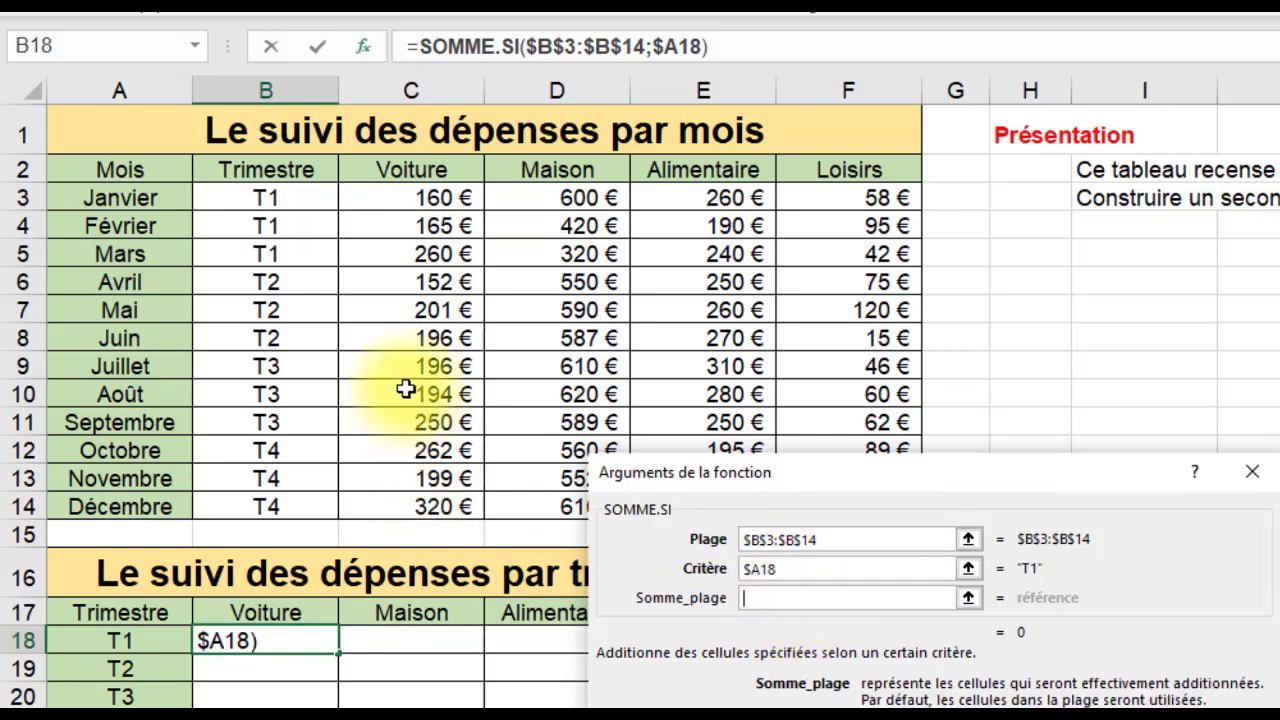
{"action": "left_click", "coordinate": [433, 197]}
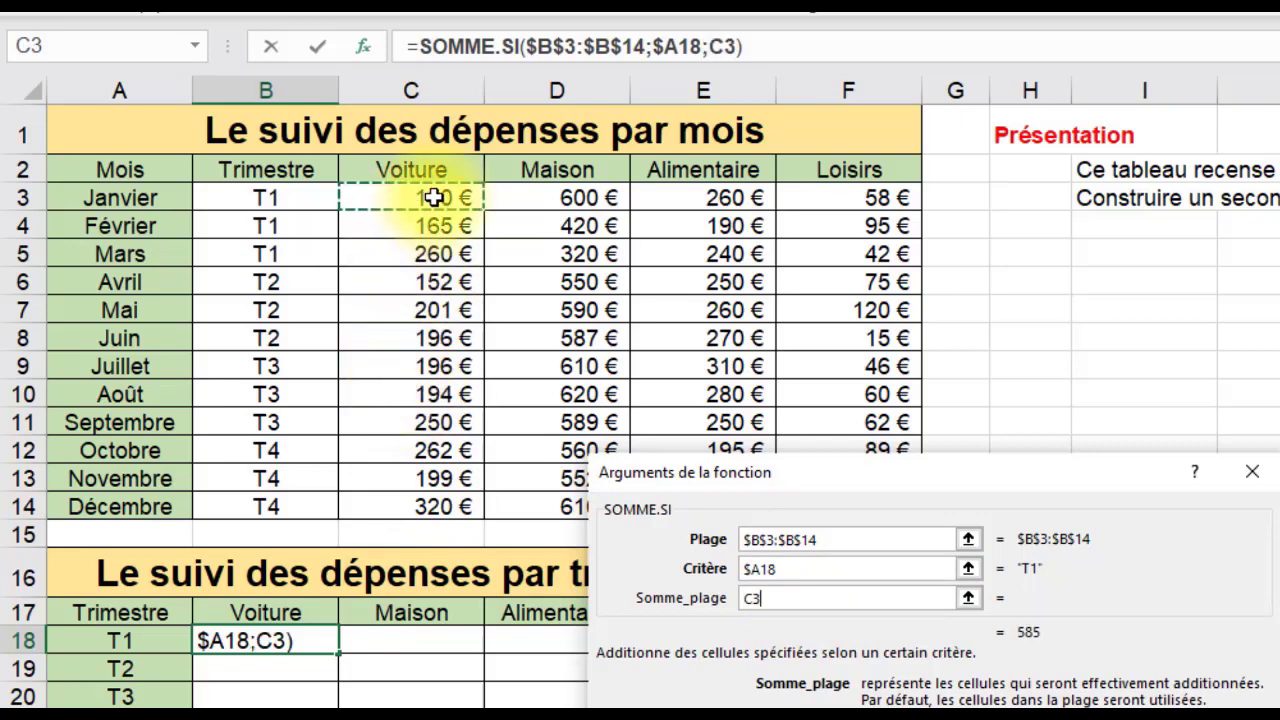
{"action": "left_click_drag", "start_coordinate": [433, 197], "coordinate": [428, 498]}
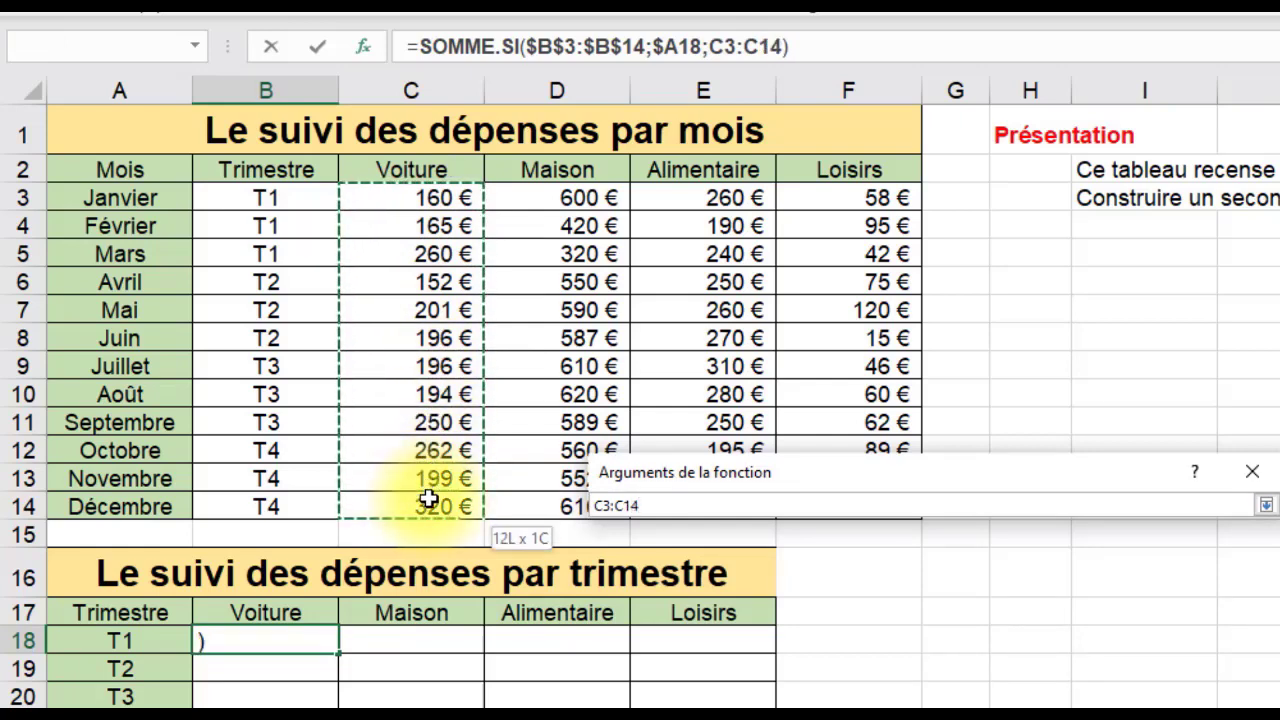
{"action": "left_click_drag", "start_coordinate": [428, 498], "coordinate": [428, 498]}
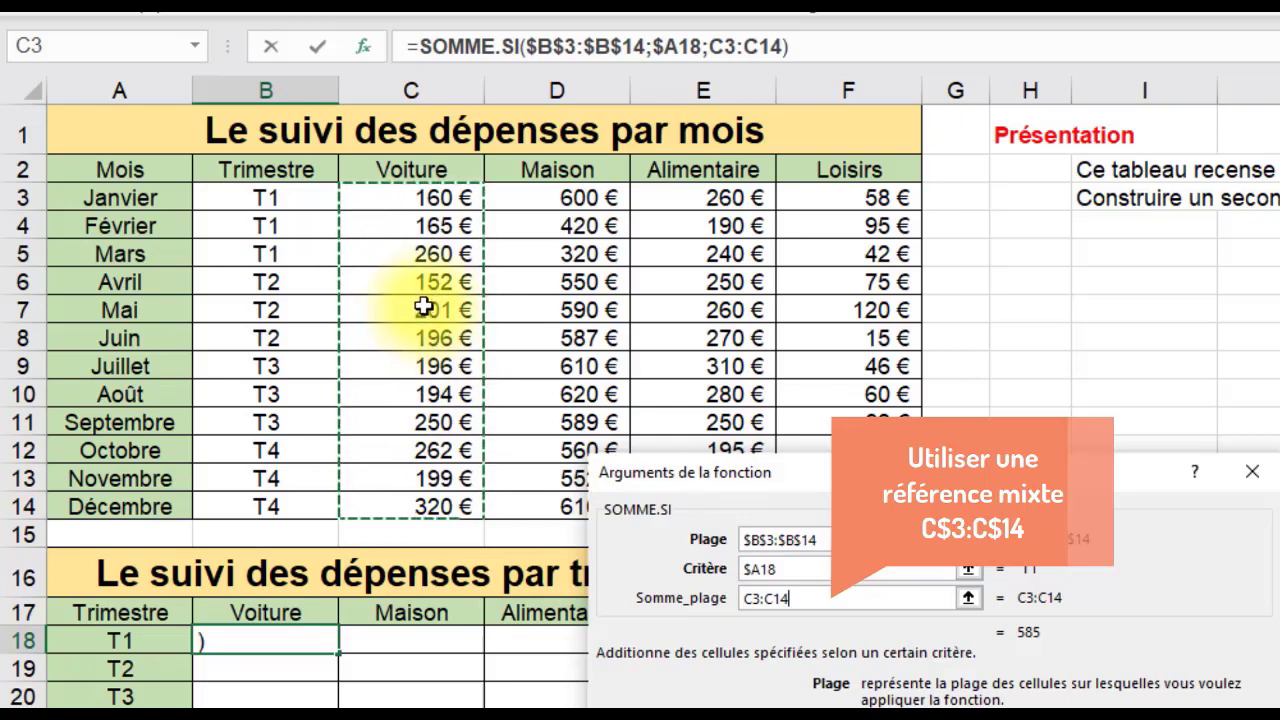
{"action": "left_click", "coordinate": [751, 598]}
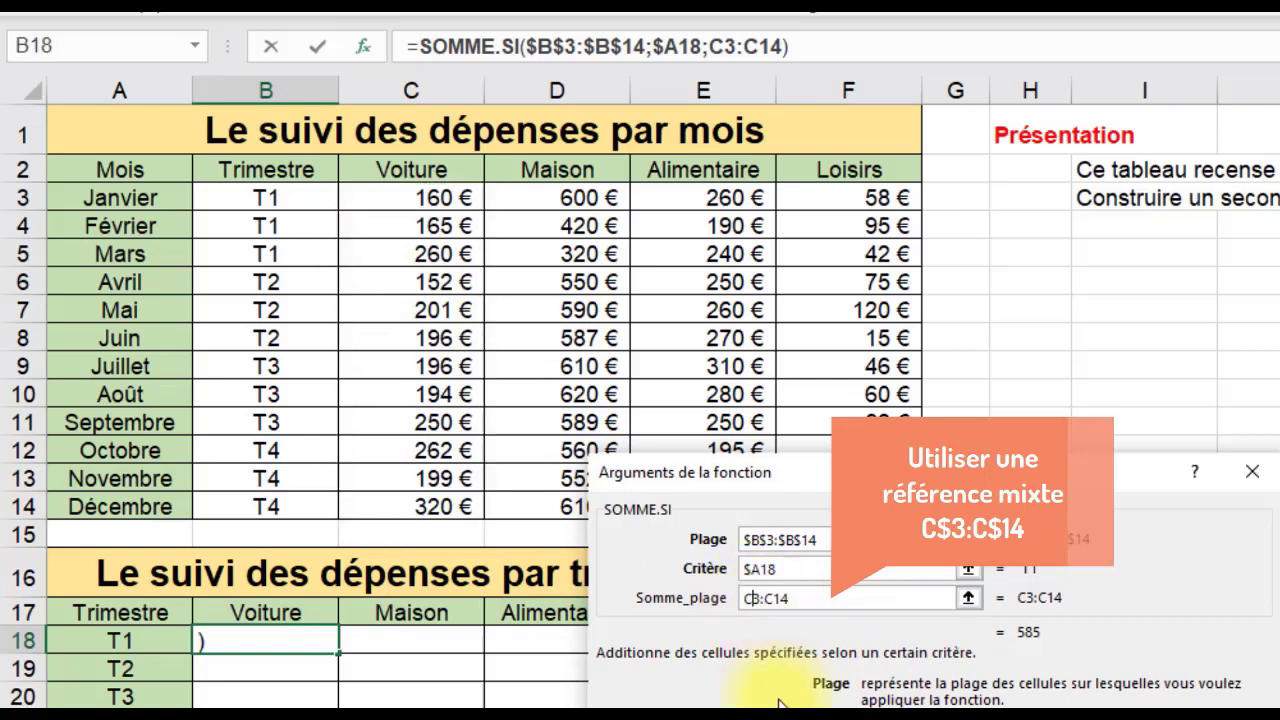
{"action": "type", "text": "$"}
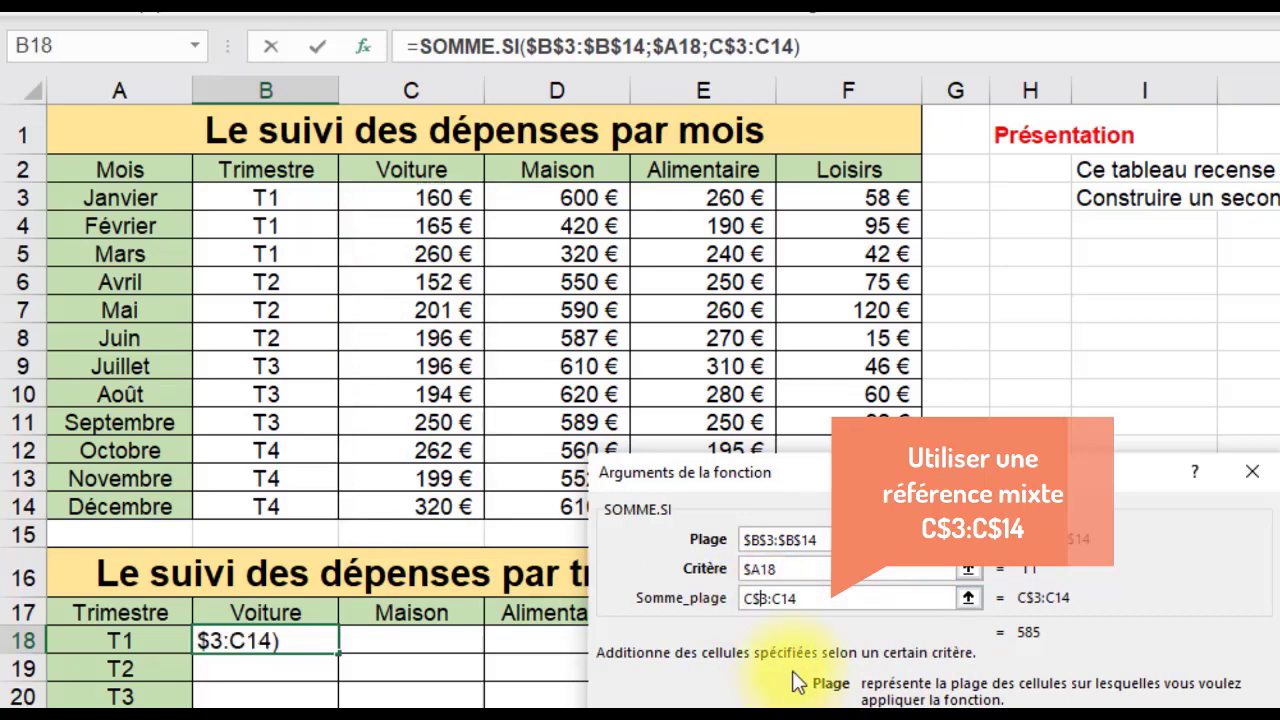
{"action": "left_click", "coordinate": [781, 598]}
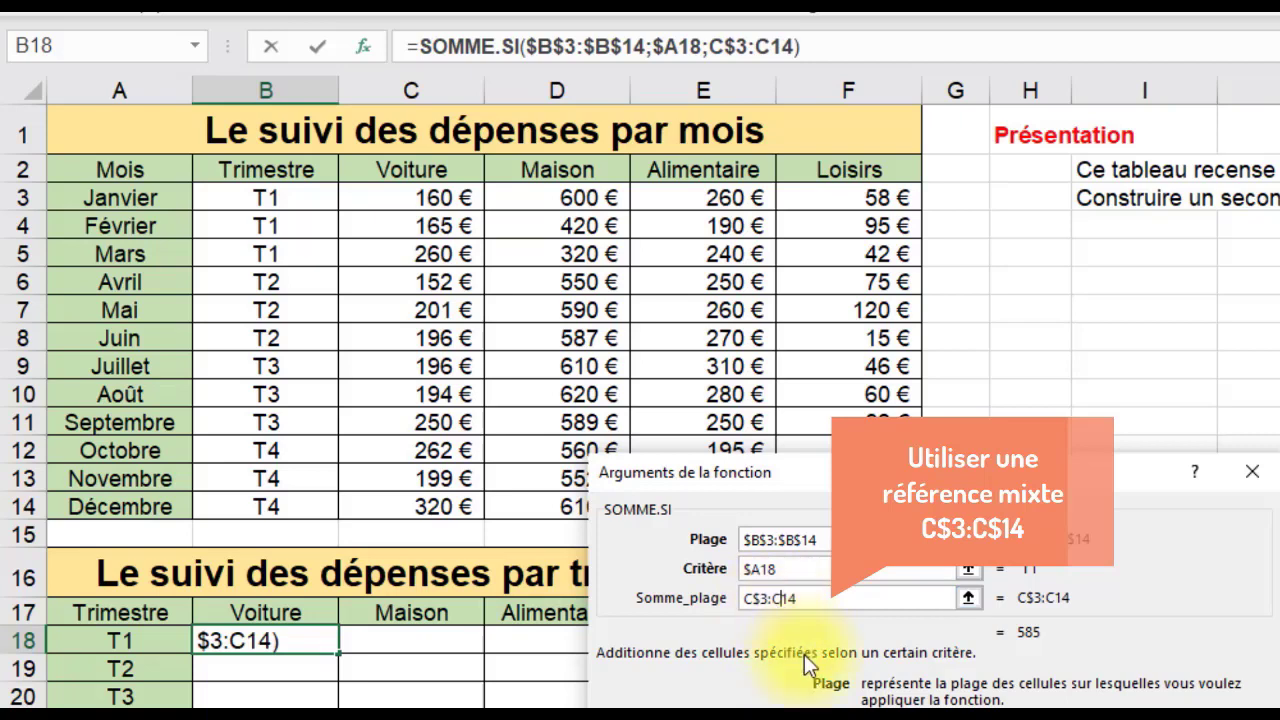
{"action": "type", "text": "$"}
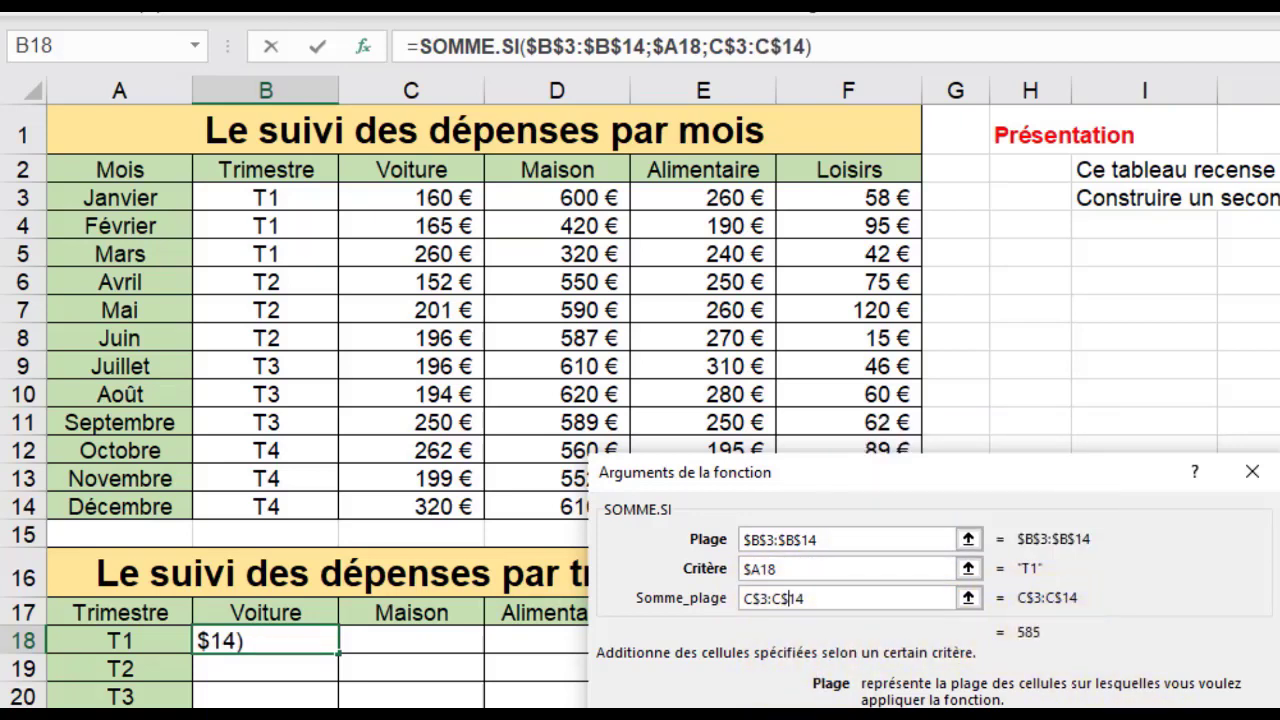
{"action": "key", "text": "Return"}
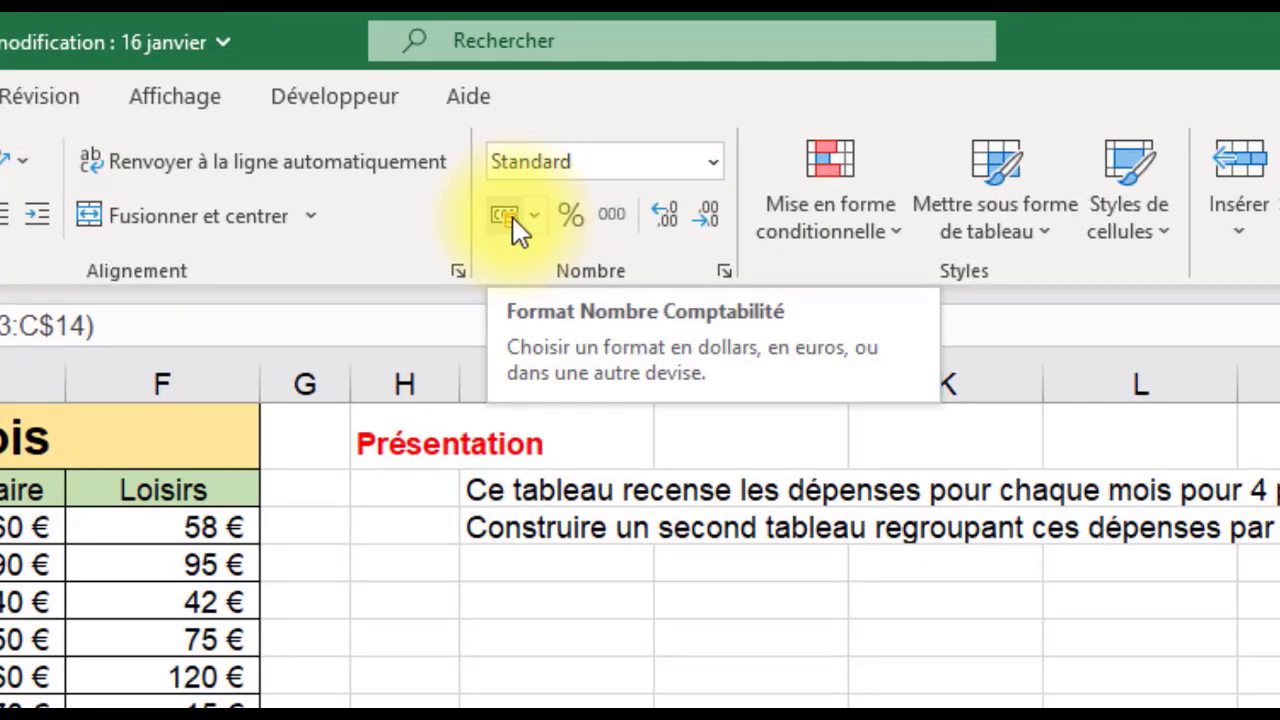
- Format B18 as euro accounting without decimals and fill its formula through B18:E21
{"action": "left_click", "coordinate": [513, 218]}
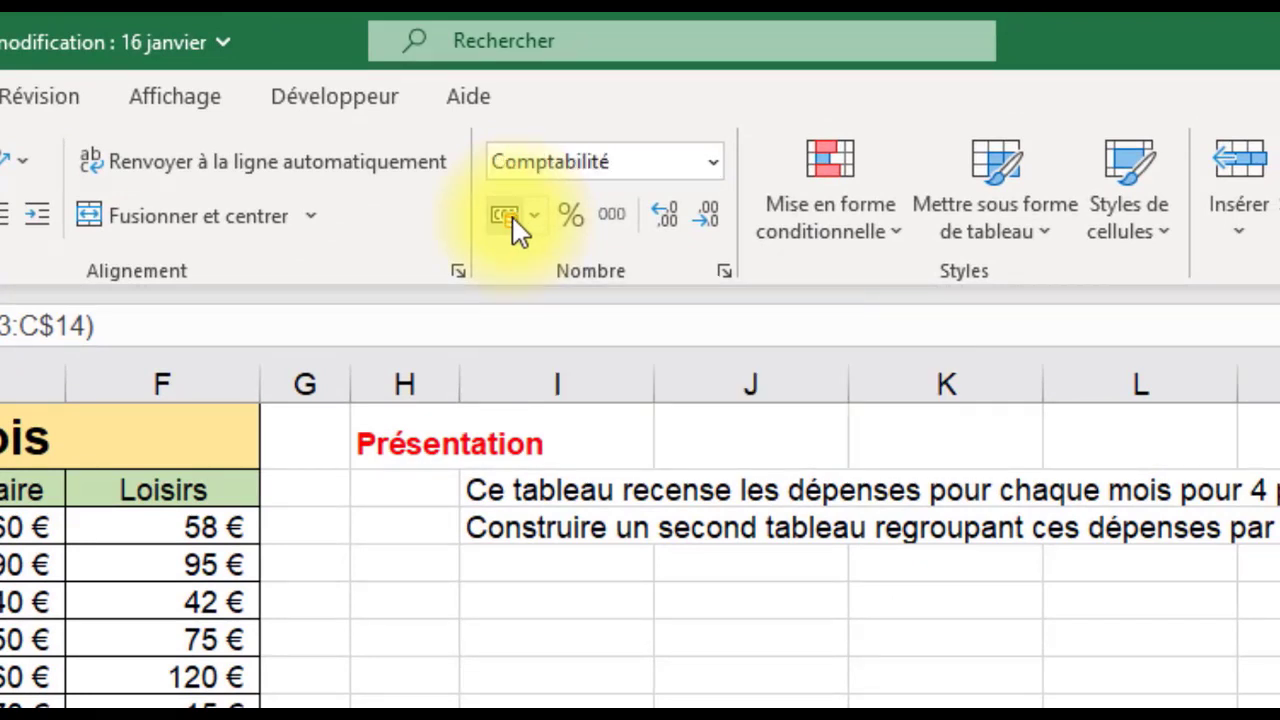
{"action": "left_click", "coordinate": [704, 214]}
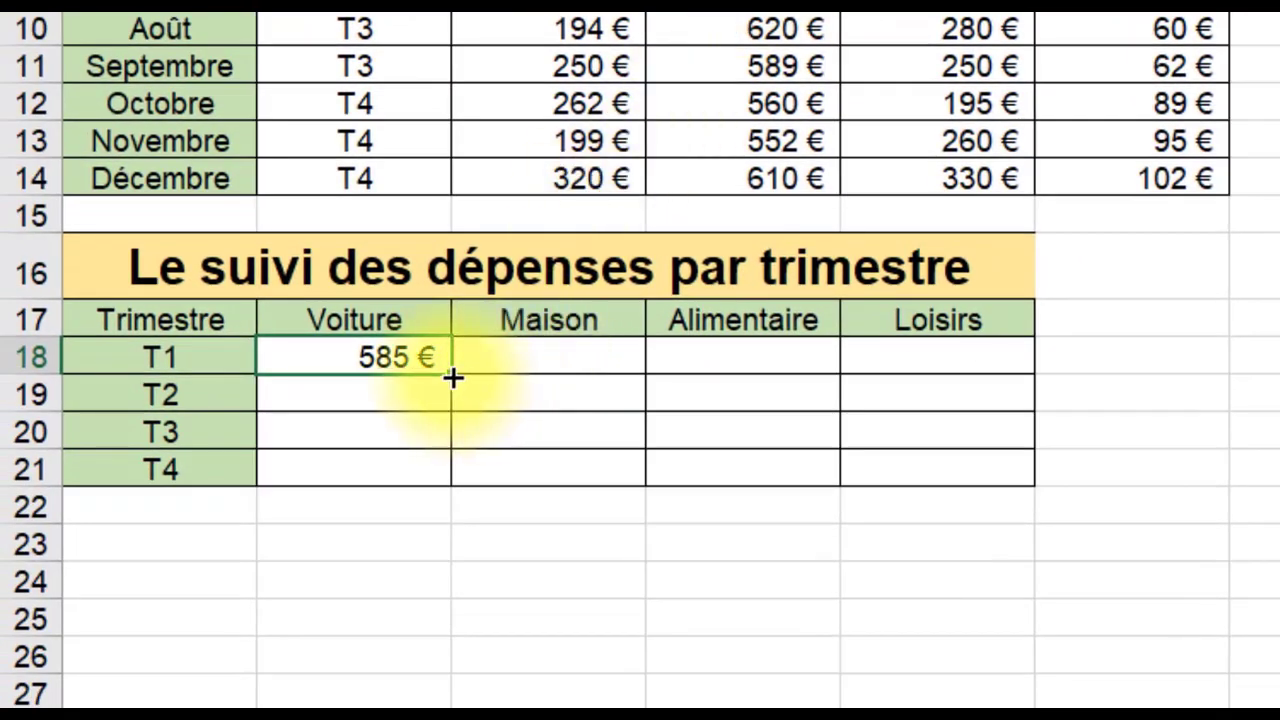
{"action": "left_click_drag", "start_coordinate": [452, 377], "coordinate": [443, 480]}
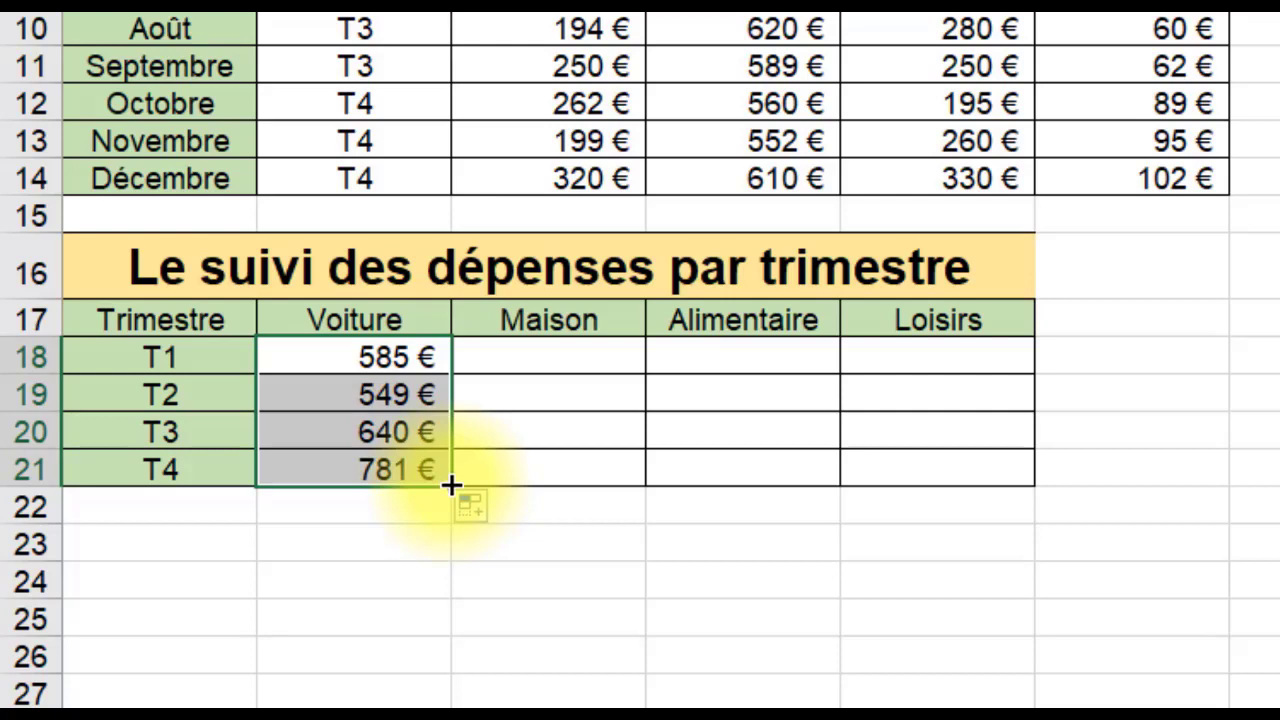
{"action": "left_click_drag", "start_coordinate": [452, 485], "coordinate": [984, 470]}
{"action": "left_click", "coordinate": [1134, 477]}
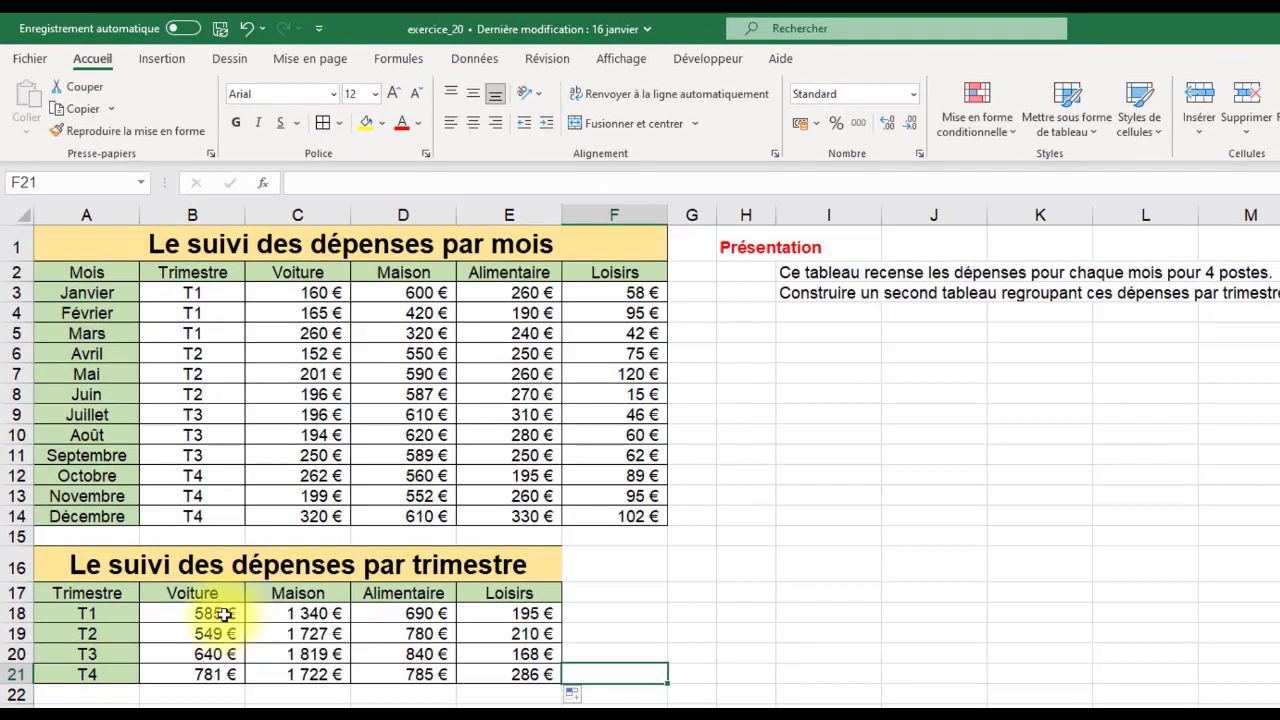
{"action": "left_click", "coordinate": [222, 614]}
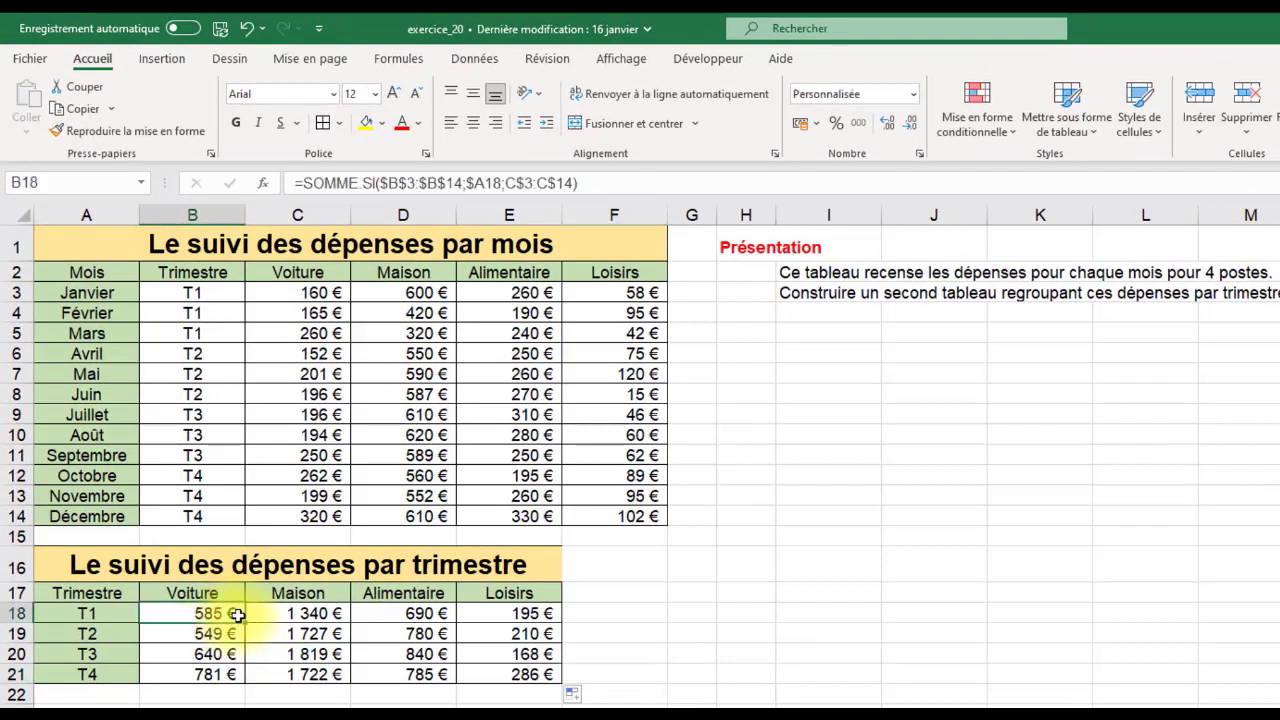